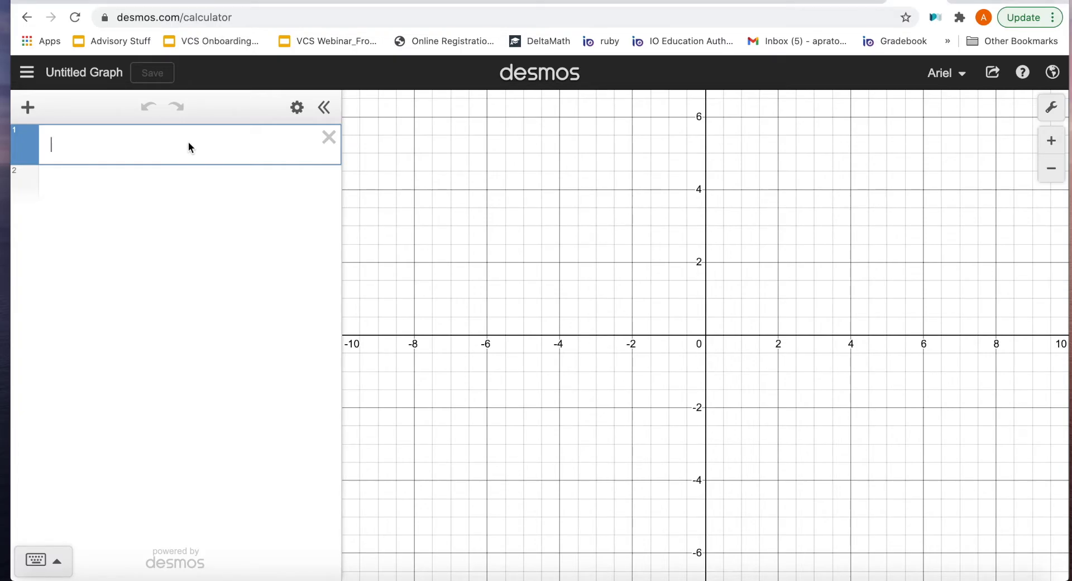
Step: Graph the equation y = 2x + 5 in the first expression line and start an empty second line
text(y = 2x )
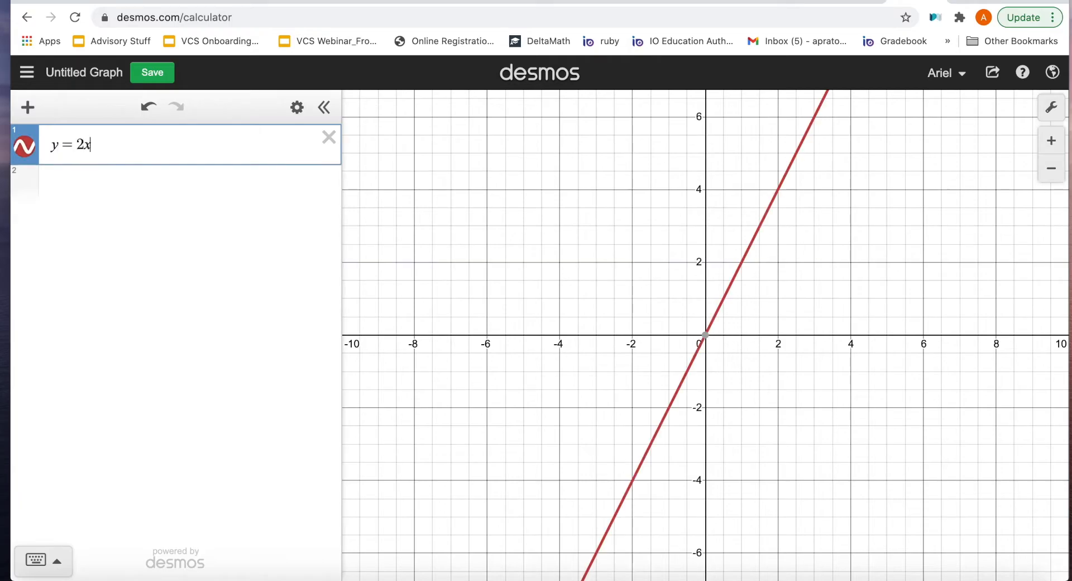
text(+ 5)
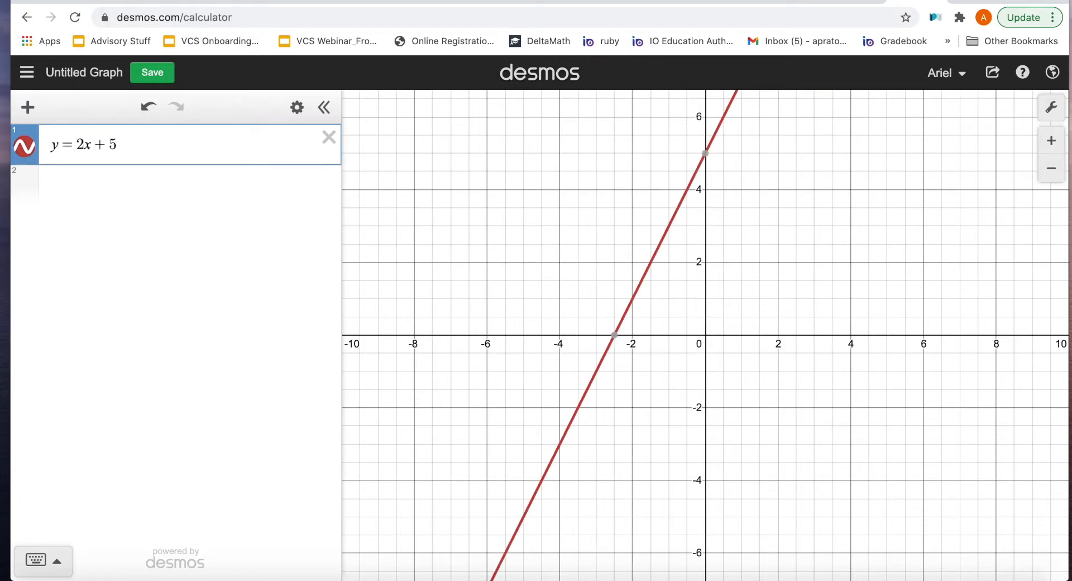
click(198, 188)
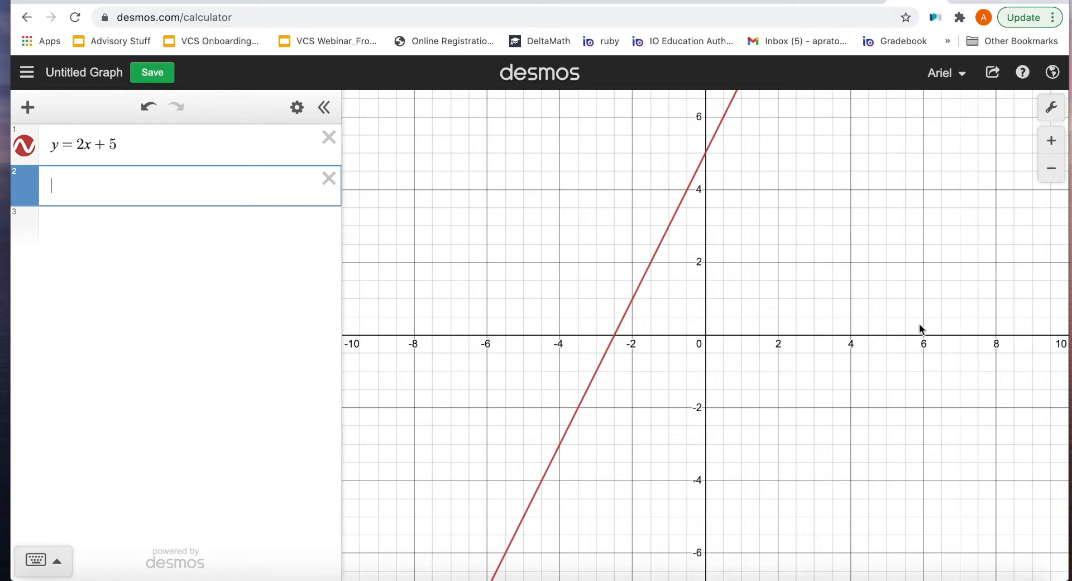
Step: Examine the line y = 2x + 5 at higher values and around its intercepts at several zoom levels
drag(853, 196, 751, 441)
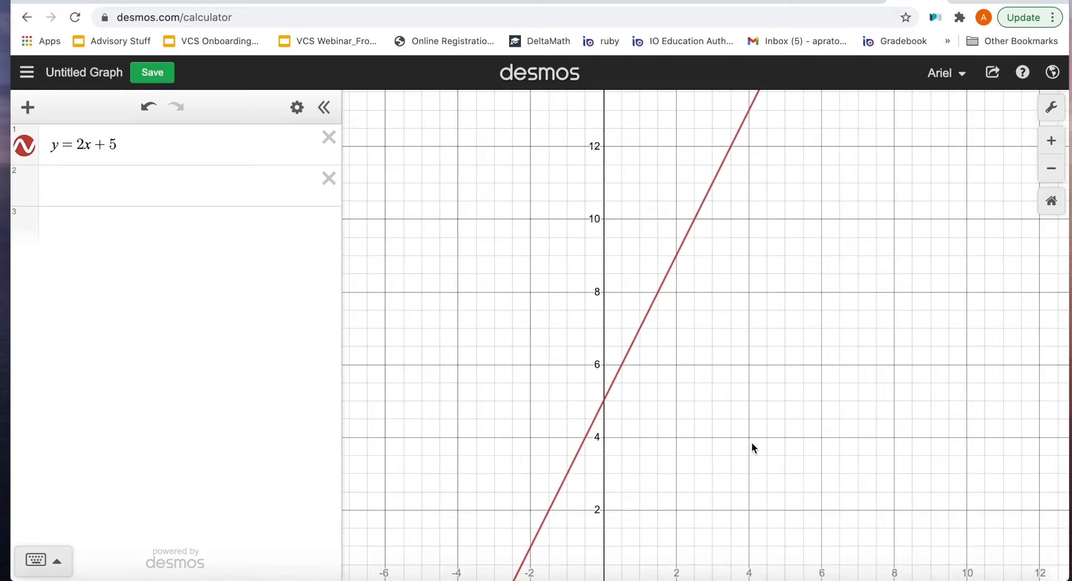
drag(801, 296, 792, 413)
drag(799, 205, 799, 226)
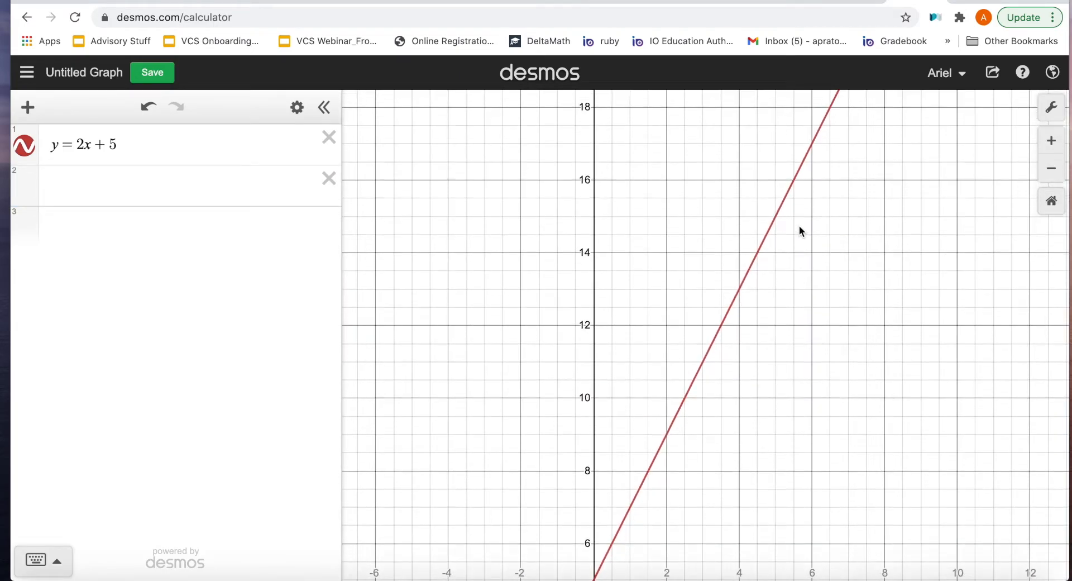
drag(811, 145, 813, 144)
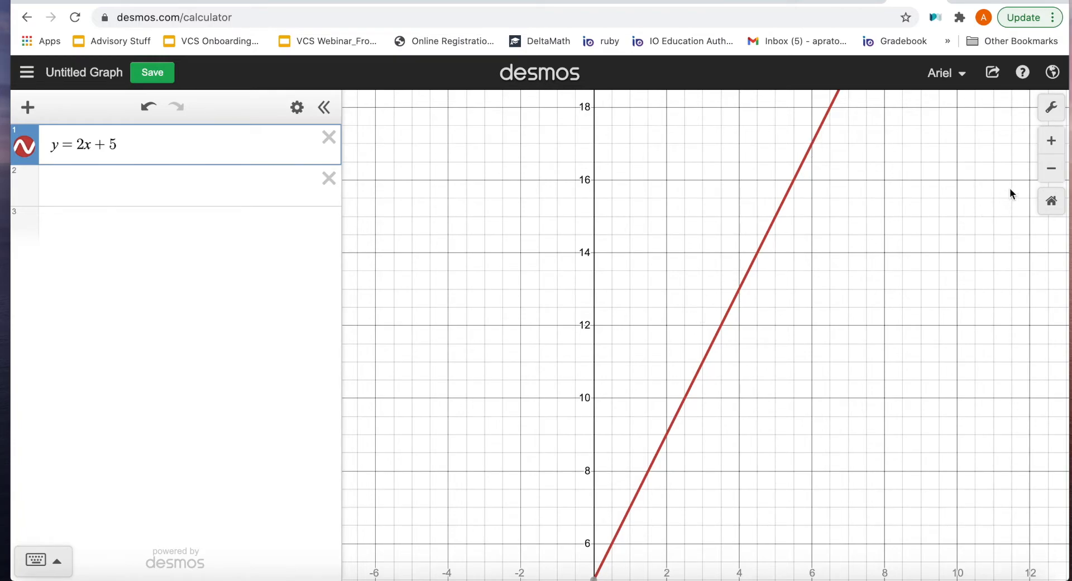
click(1049, 168)
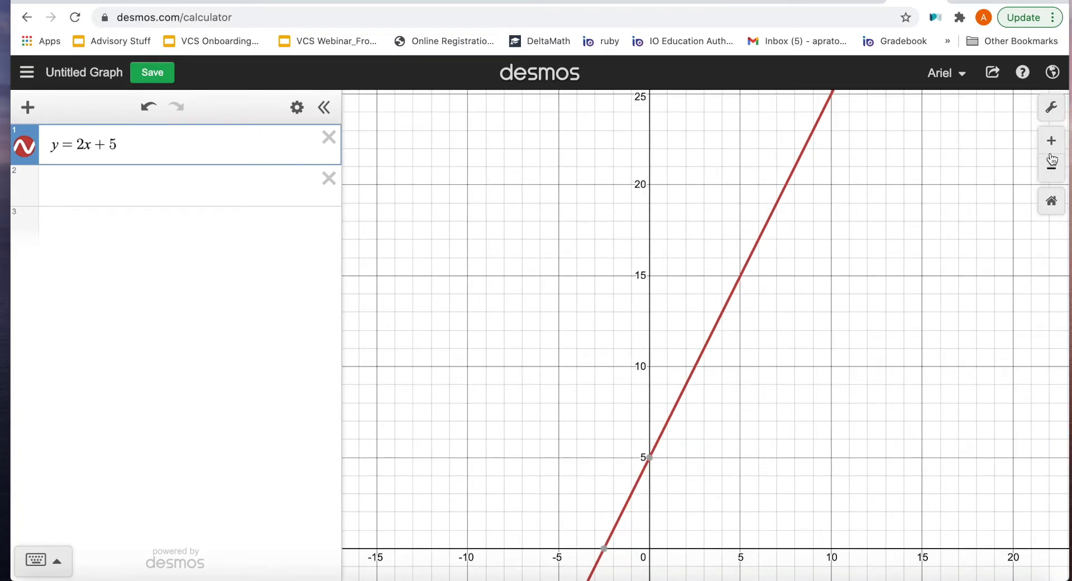
click(1050, 141)
click(1050, 169)
scroll(830, 313, down, 5)
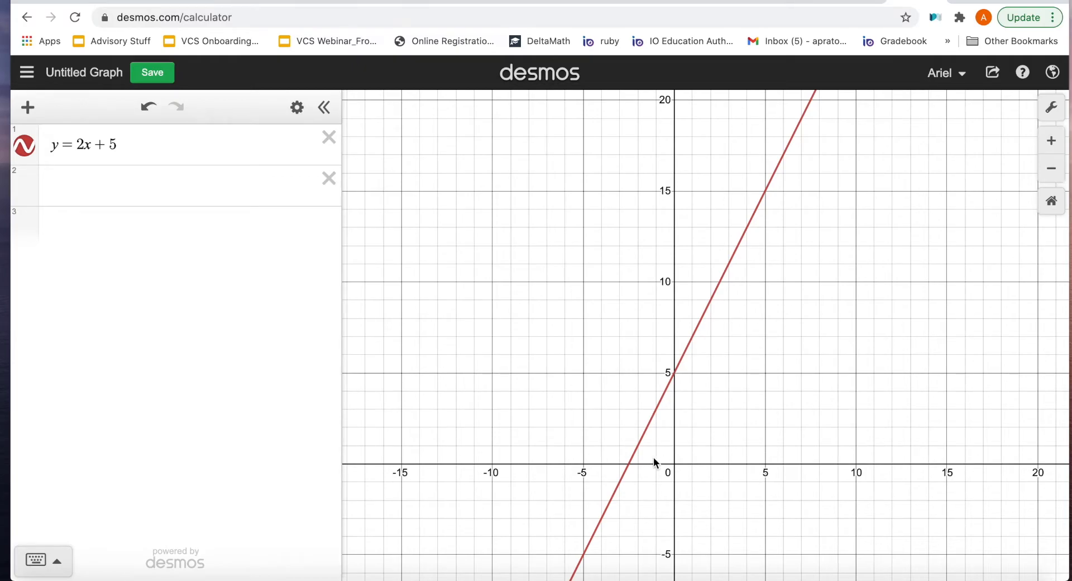
click(1051, 168)
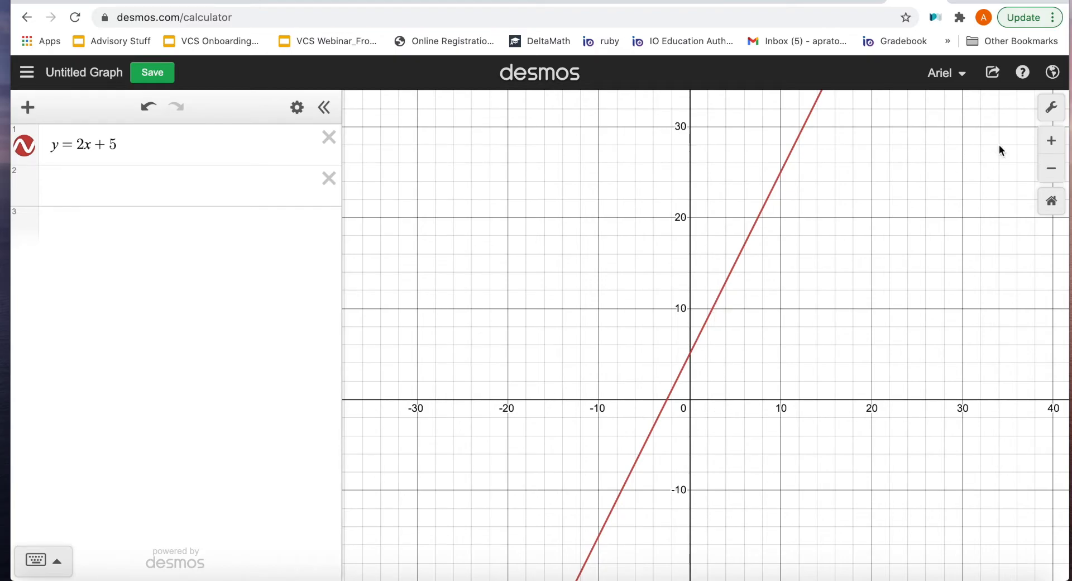
click(1052, 140)
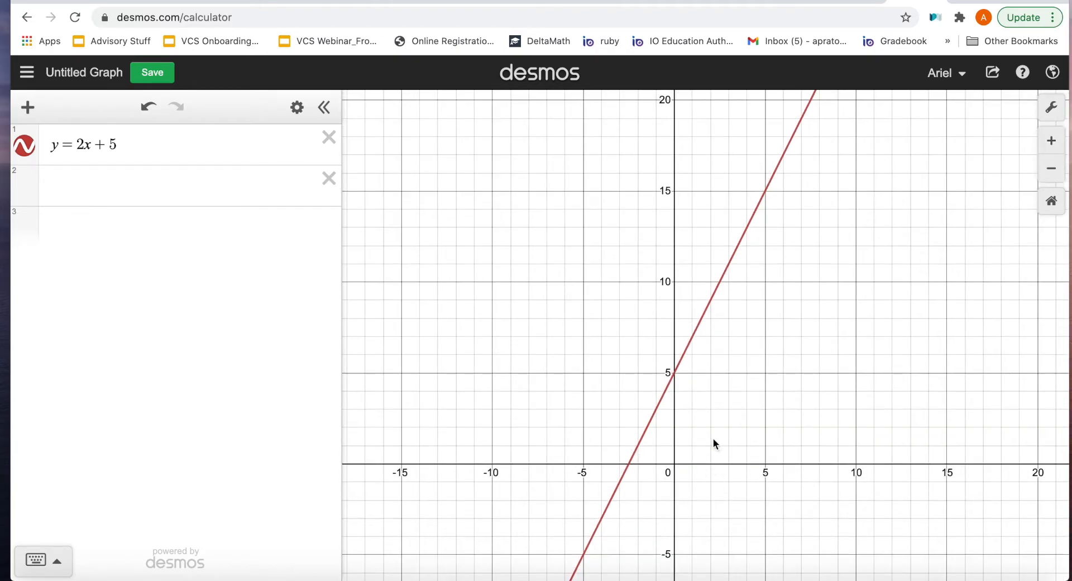
click(729, 264)
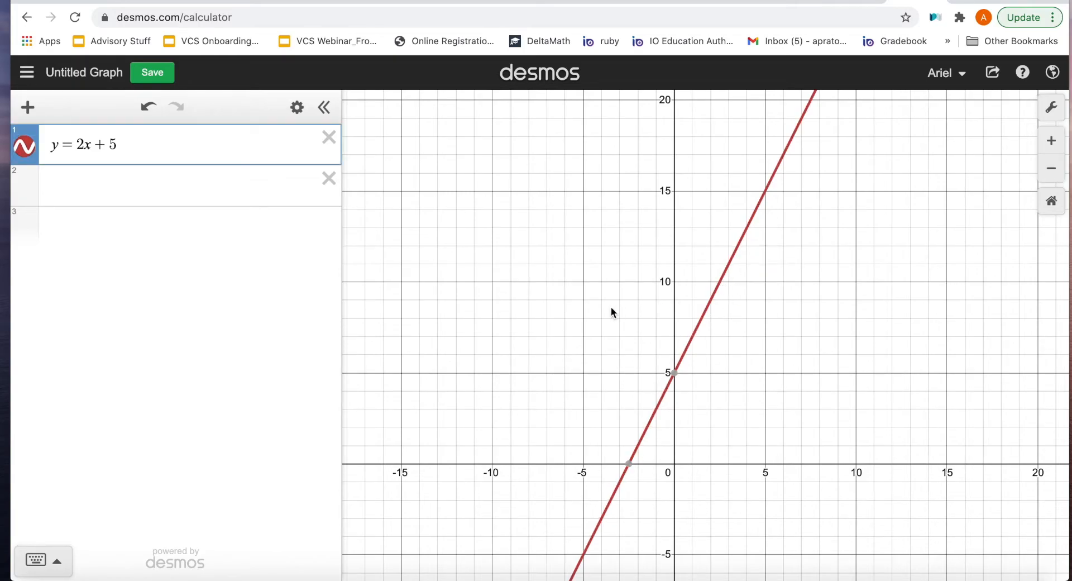
Step: Recolor the line blue, trying the dashed and dotted styles before choosing the solid style again
click(20, 157)
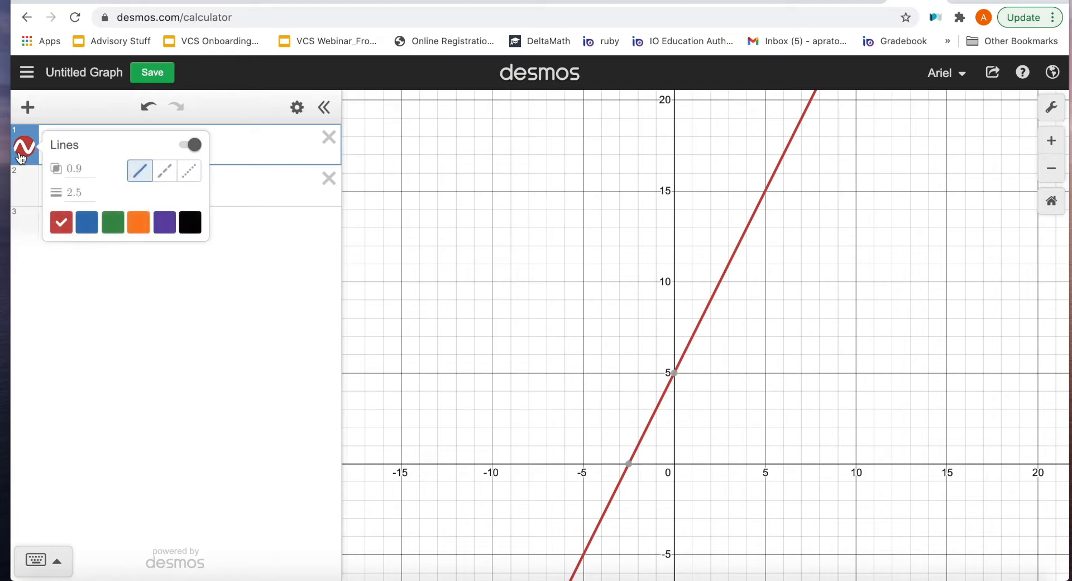
click(95, 224)
click(163, 171)
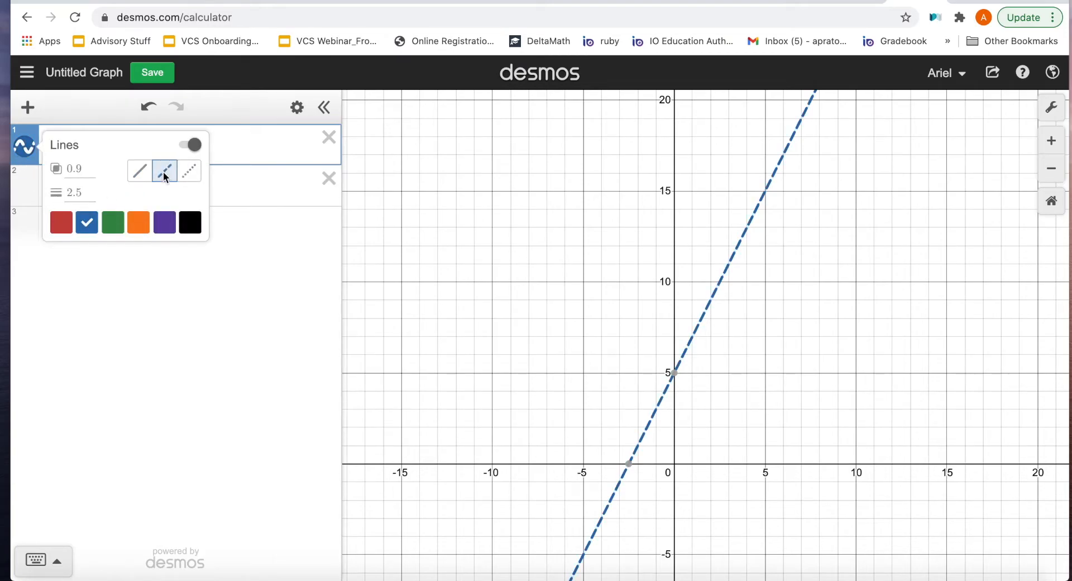
click(186, 171)
click(147, 179)
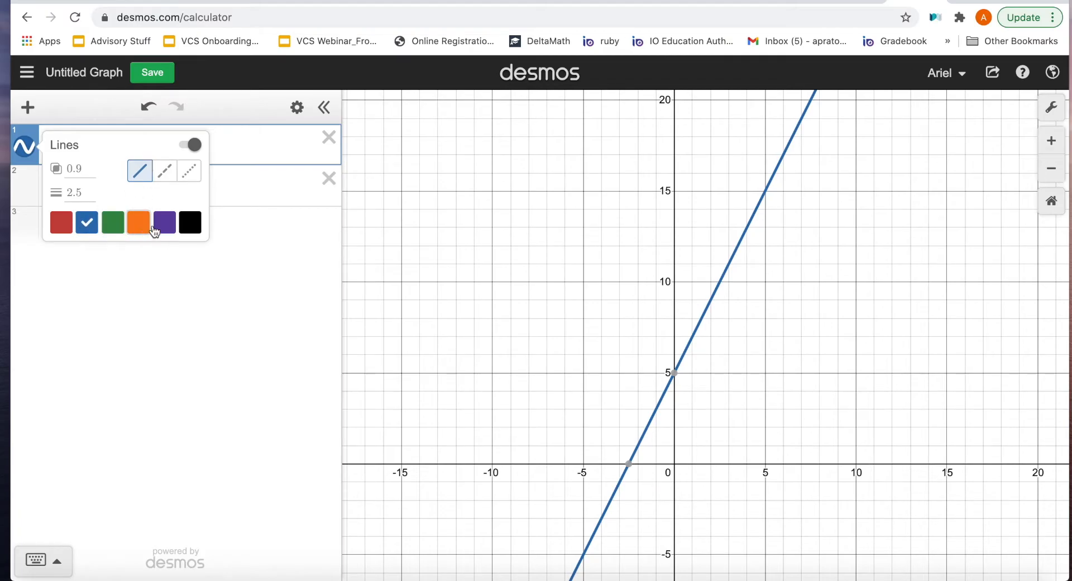
click(122, 288)
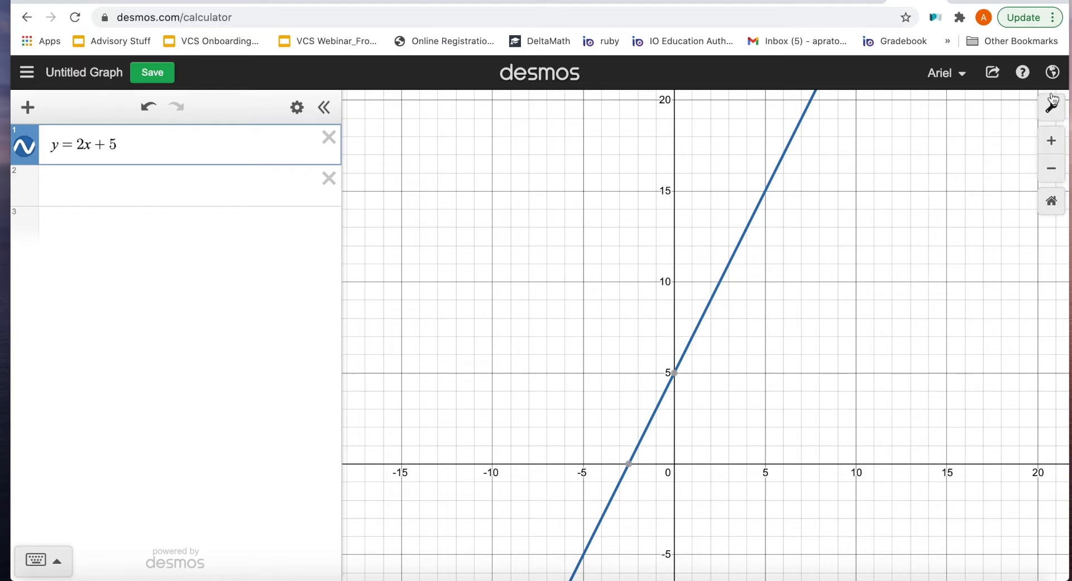
Step: Set the x-axis range from -1 to 10 in the graph settings
click(1050, 110)
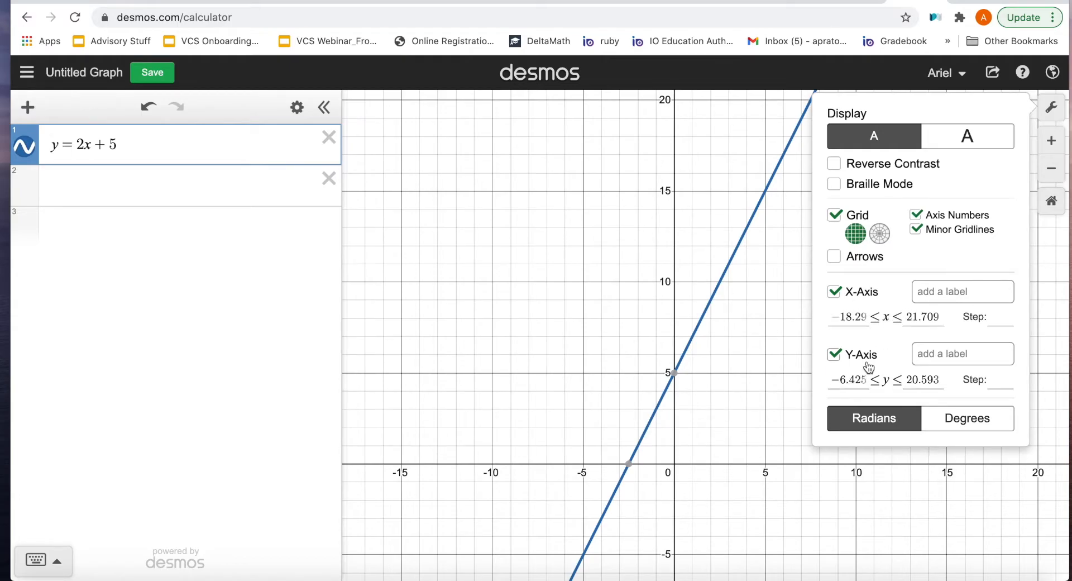
drag(863, 316, 788, 316)
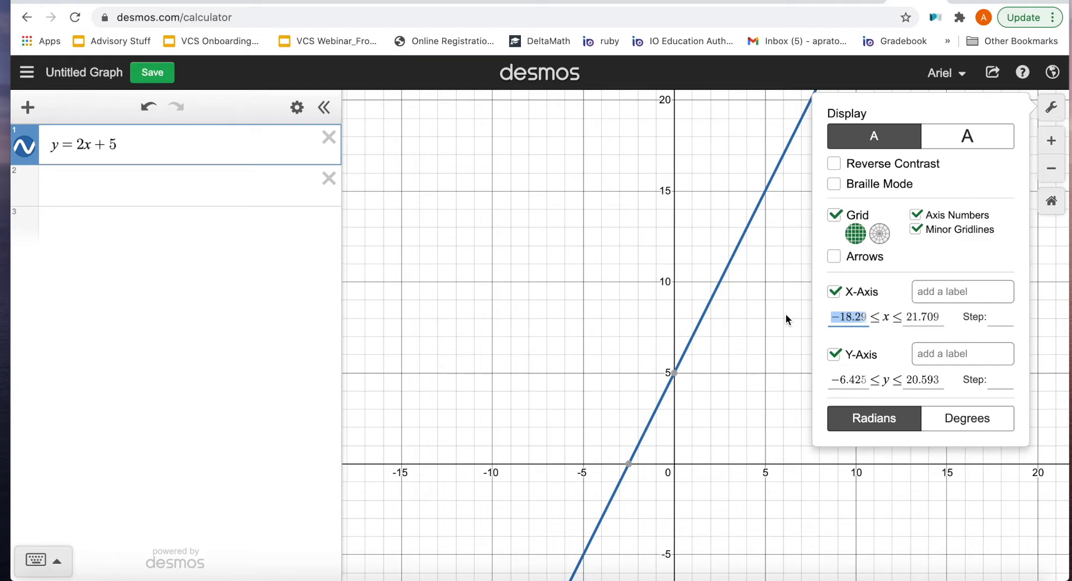
text(1)
key(BackSpace)
text(-1)
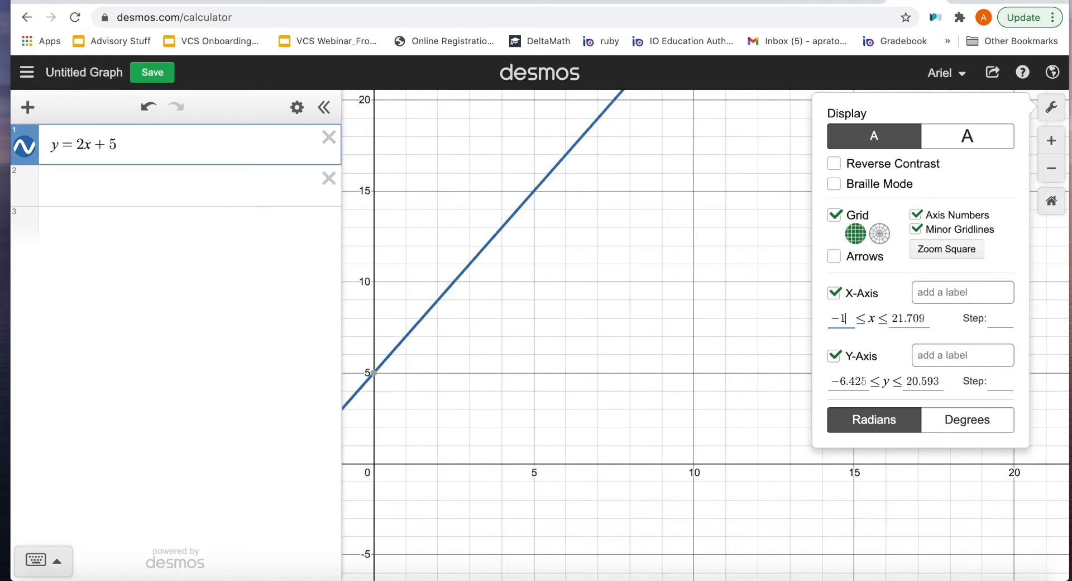
key(Tab)
text(10)
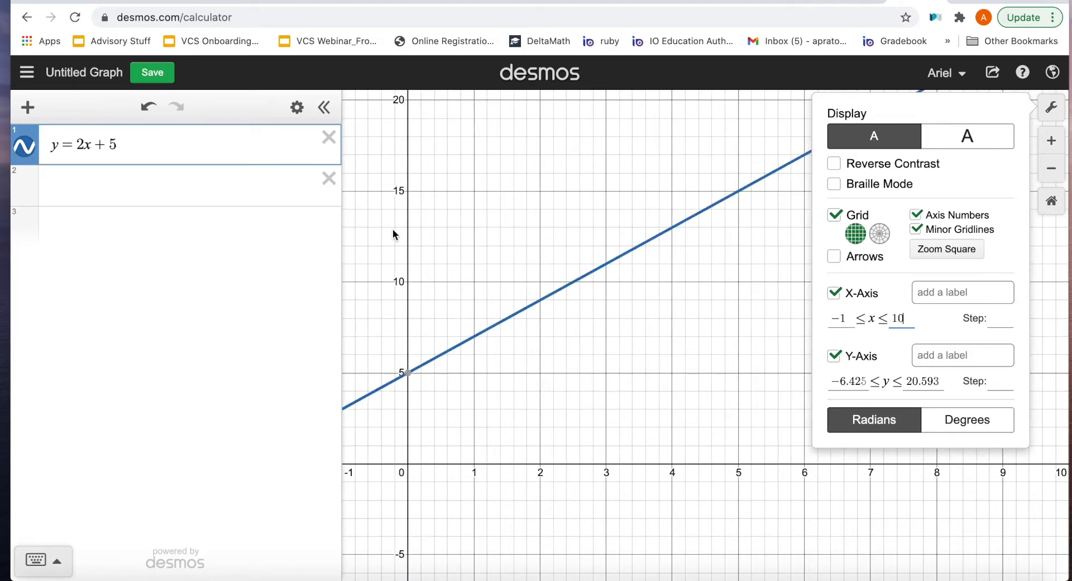
Step: Clear and re-enter -1 as the lower limit of the x-axis
click(843, 318)
key(BackSpace)
key(BackSpace)
text(0)
key(BackSpace)
text(-1)
Step: Set the y-axis range from -1 to 10
drag(869, 381, 813, 377)
text(-1)
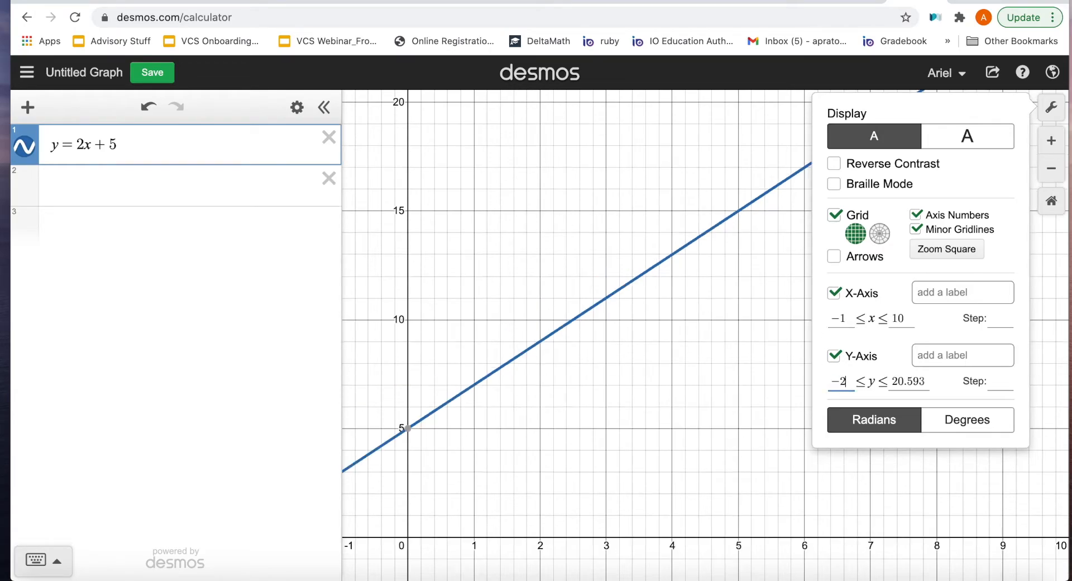
key(Tab)
text(1)
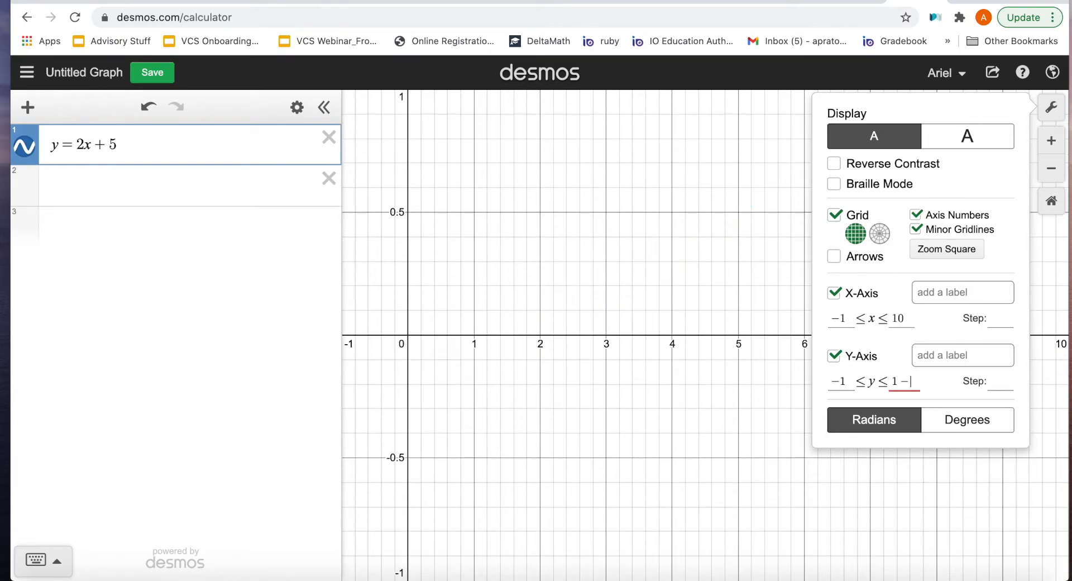
text(0)
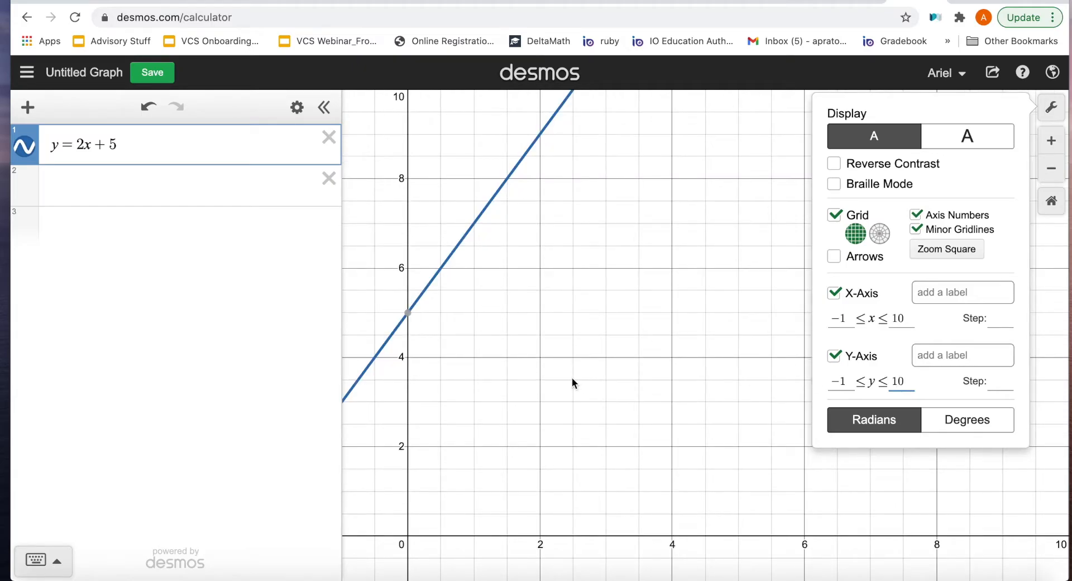
Step: Label the horizontal axis "x-axis" and the vertical axis "y-axis"
click(941, 296)
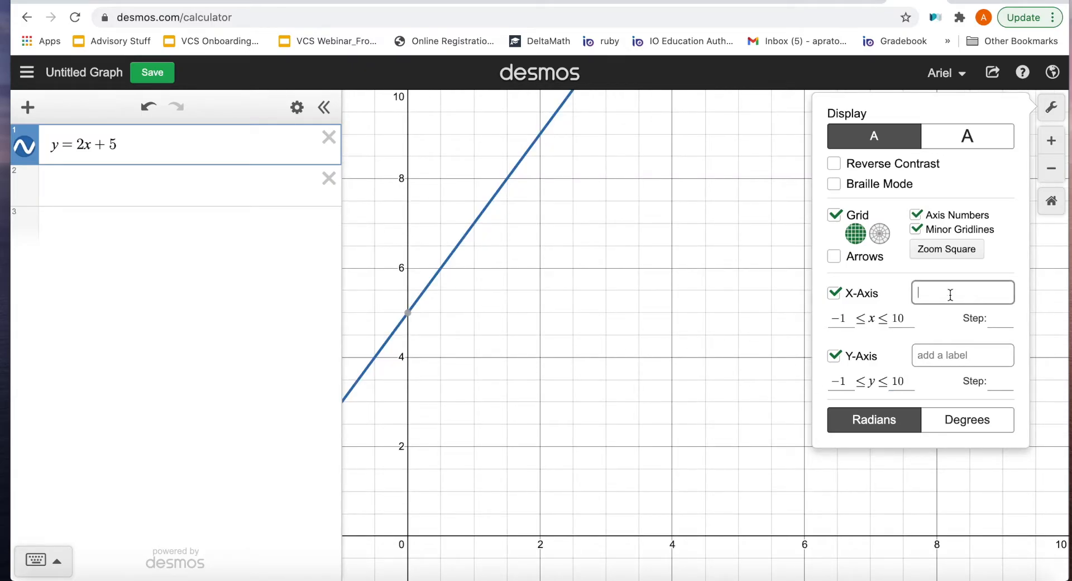
text(x-axis)
click(942, 351)
text(y-axis)
click(707, 408)
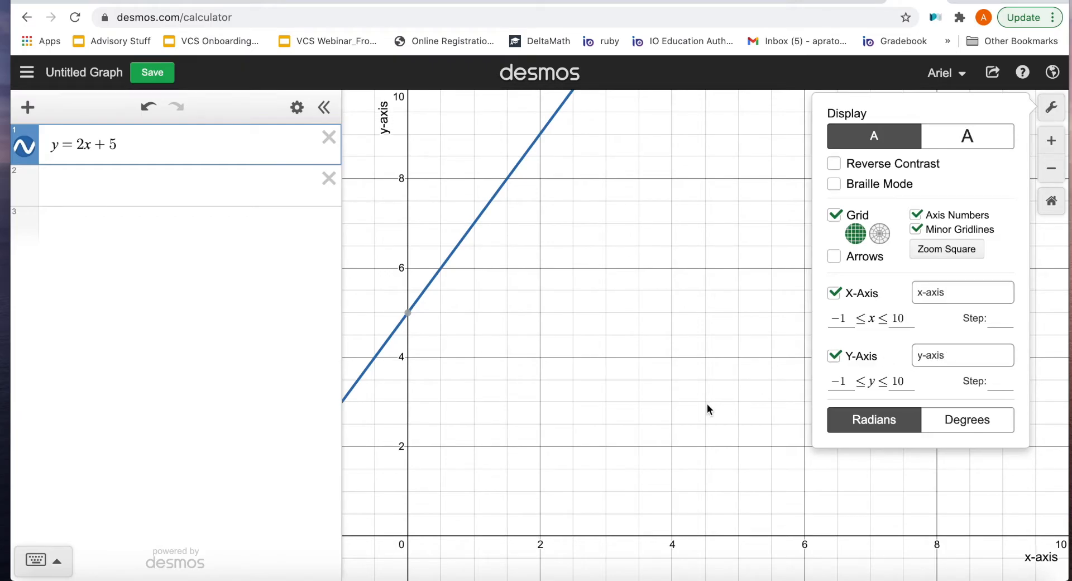
Step: Convert the equation y = 2x + 5 into a table of values
drag(481, 252, 591, 266)
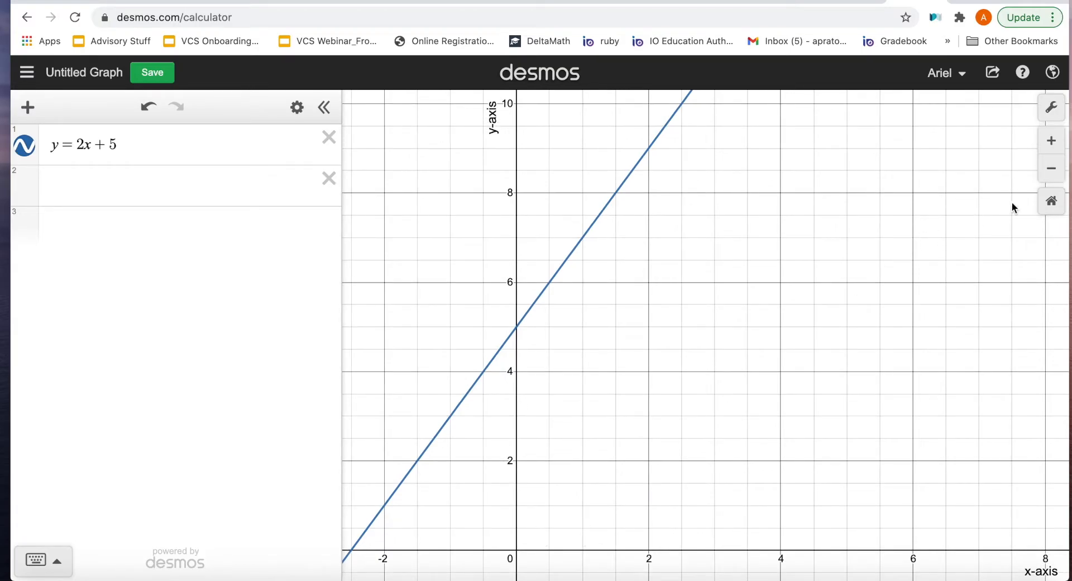
click(1051, 168)
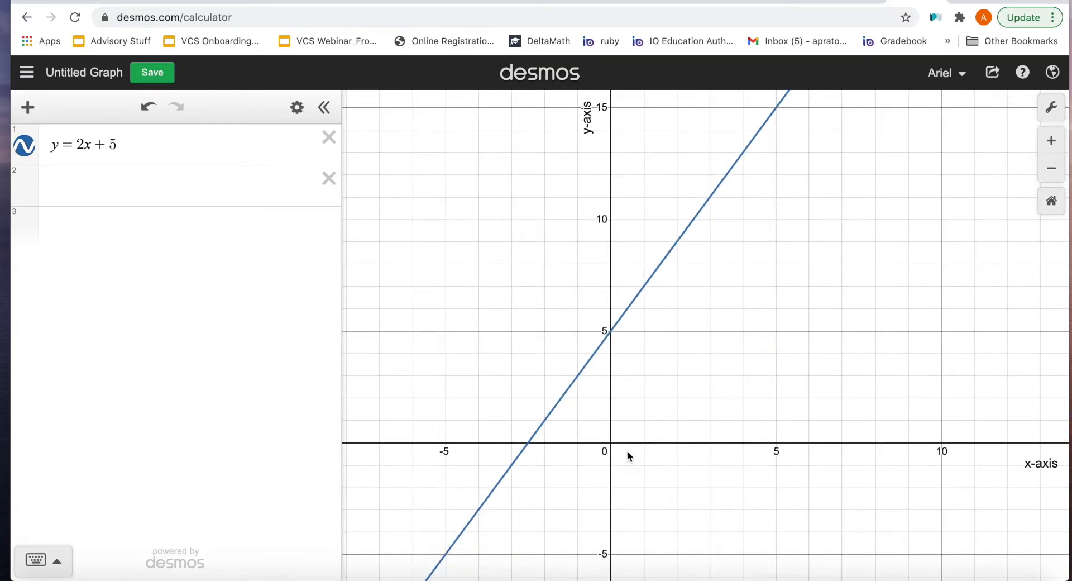
drag(642, 284, 643, 286)
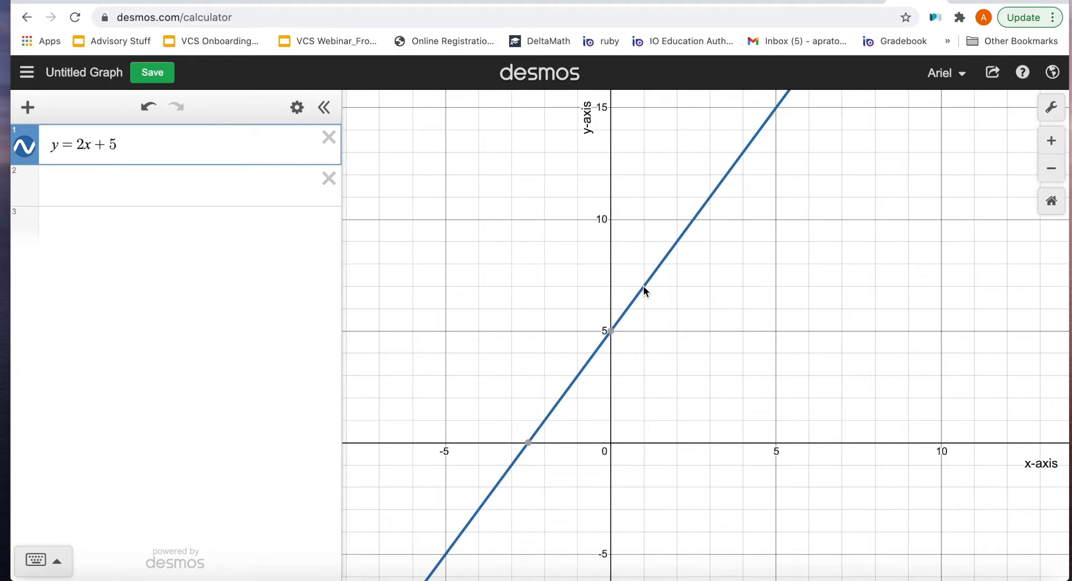
click(207, 185)
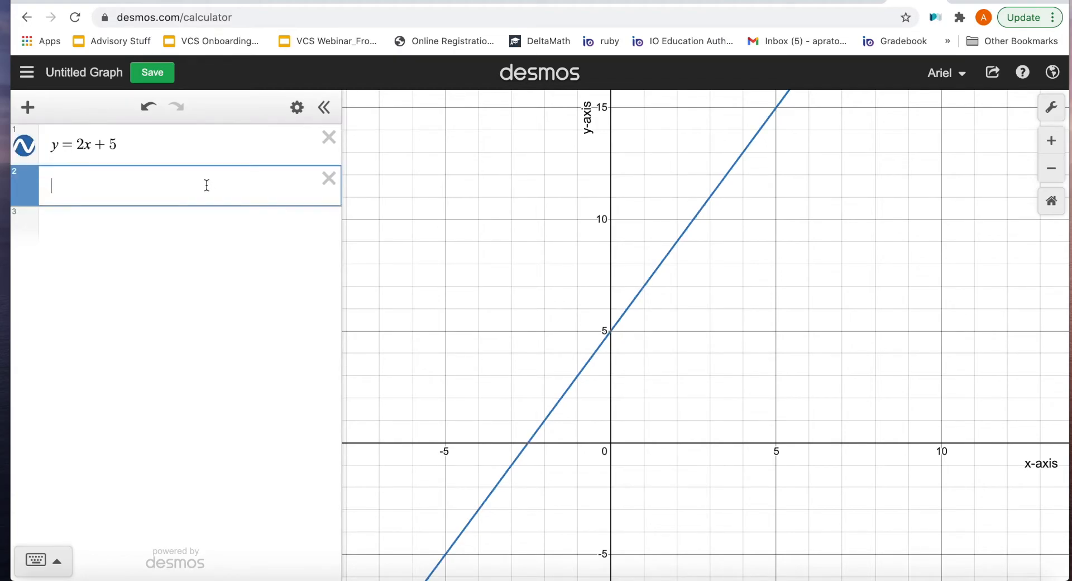
click(297, 107)
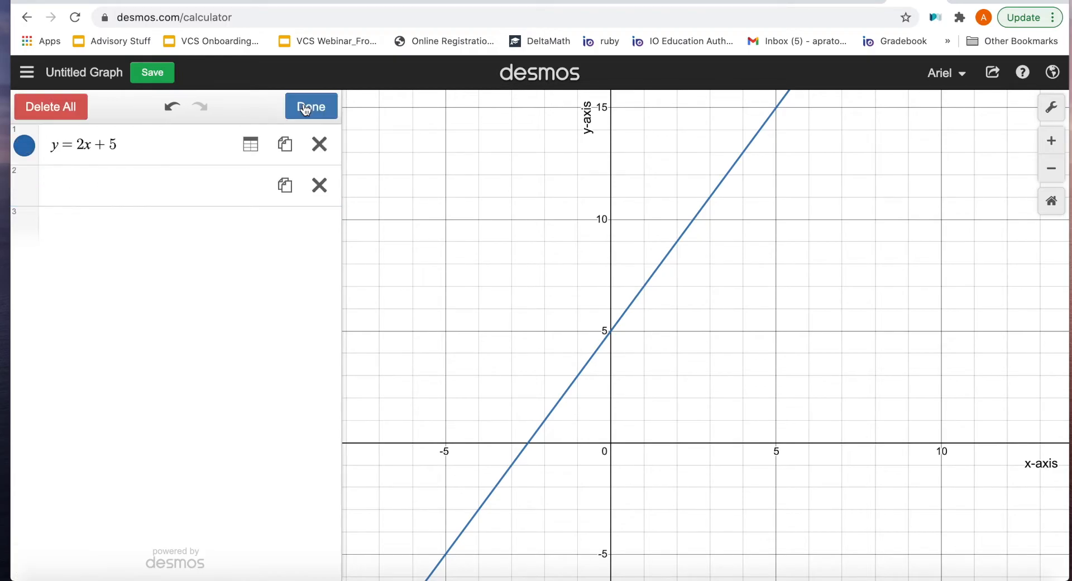
click(249, 149)
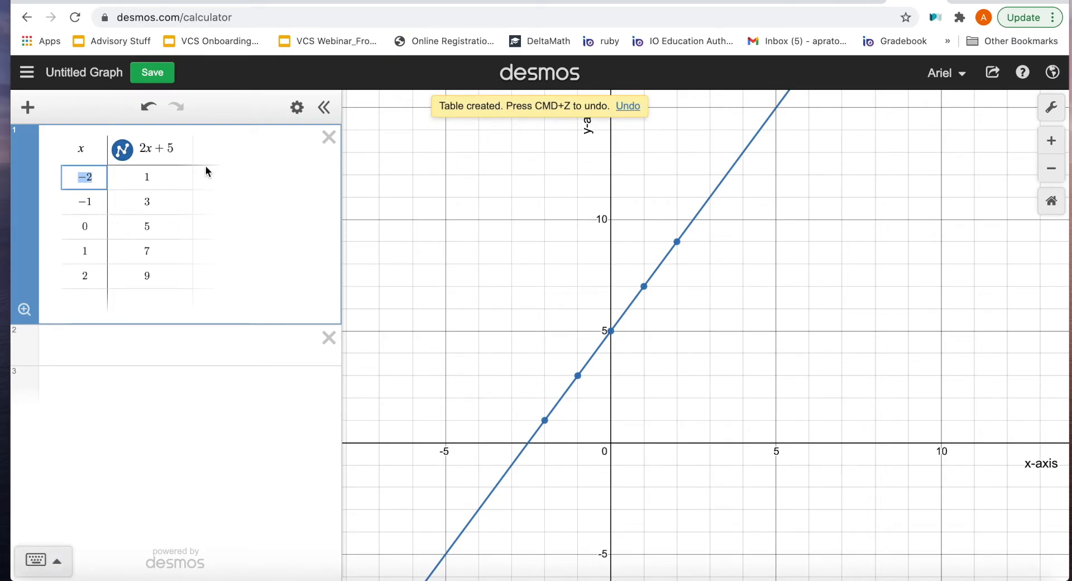
click(297, 107)
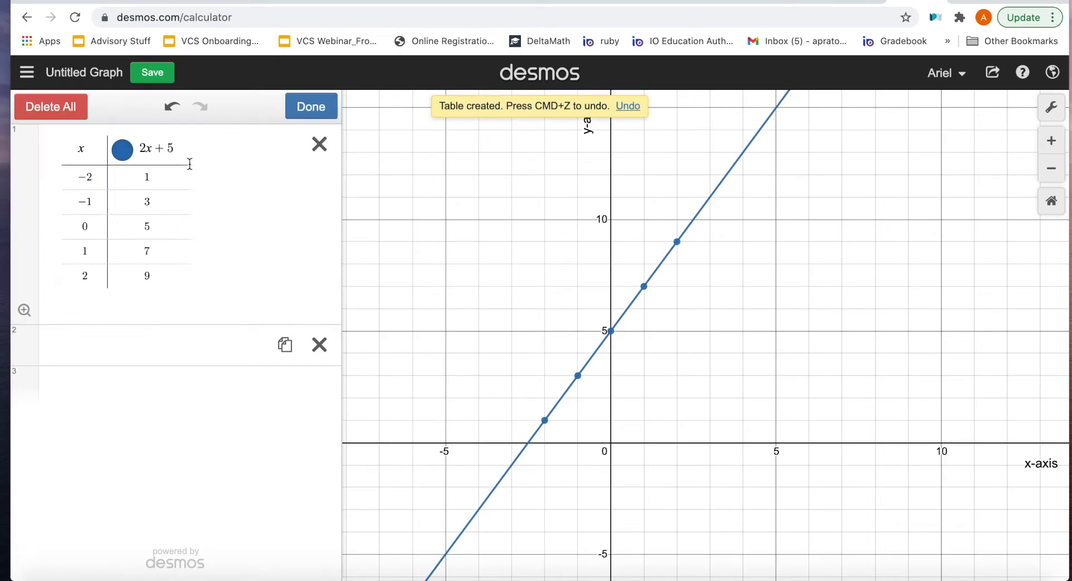
click(295, 109)
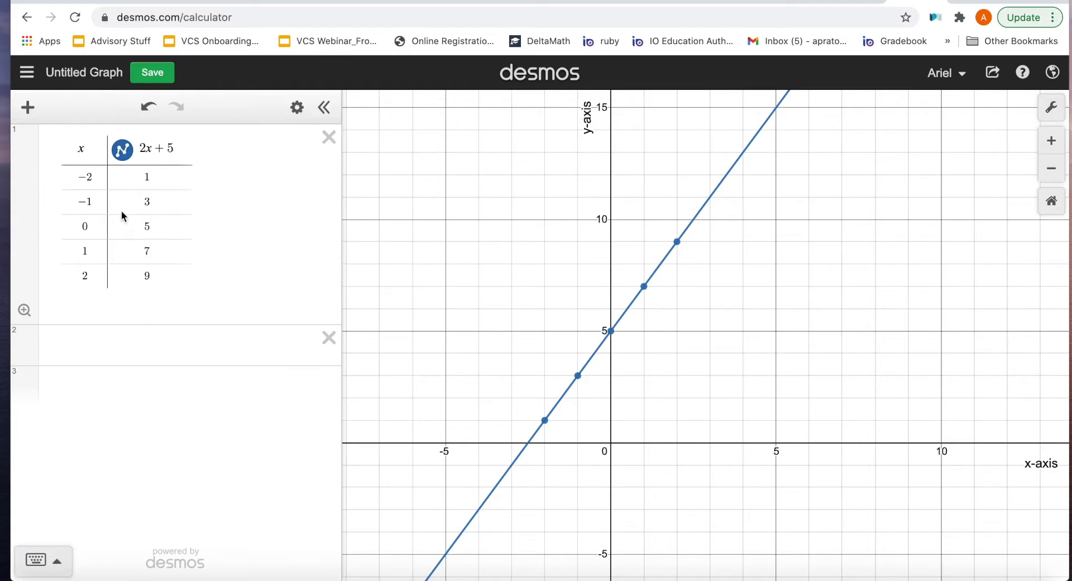
Step: Hide the line connecting the table's points for 2x + 5, and show it again
click(122, 154)
click(123, 154)
click(124, 155)
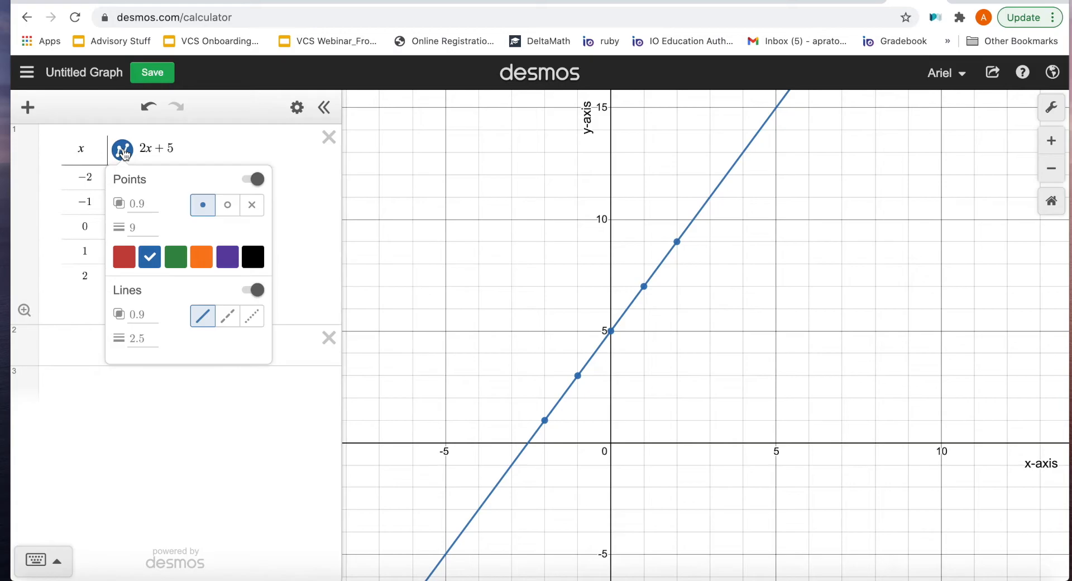
click(255, 291)
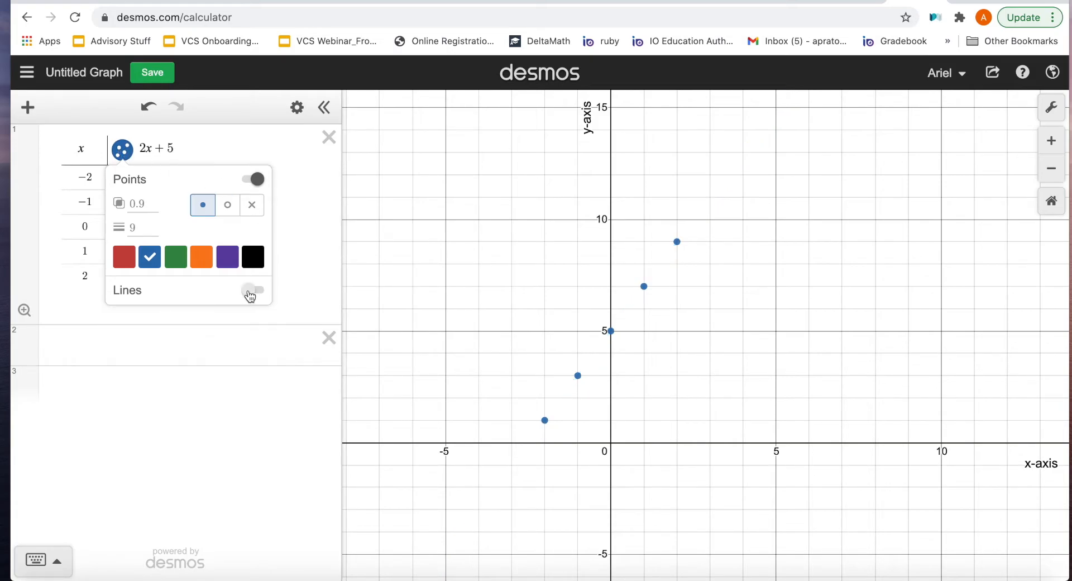
click(247, 293)
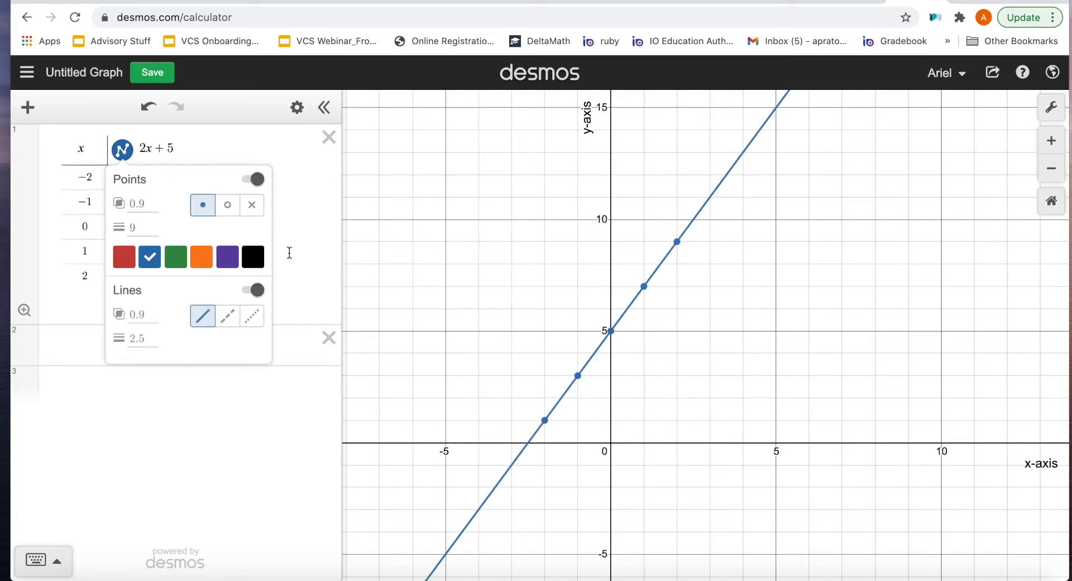
Step: Add a new table below the 2x + 5 table and enter 0, 1, 2 and 3 as its x-values
click(288, 252)
click(181, 362)
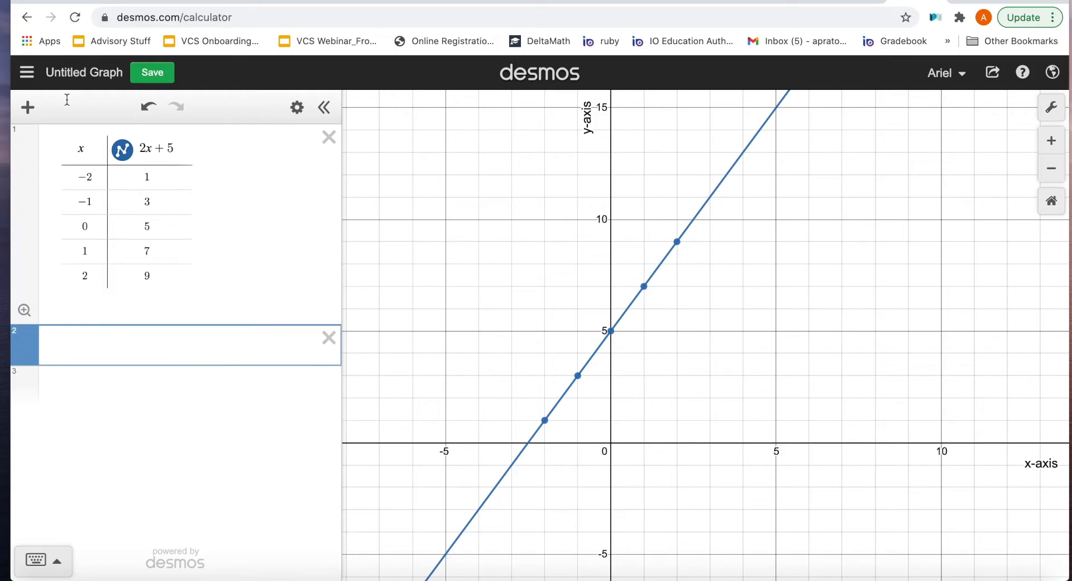
click(28, 112)
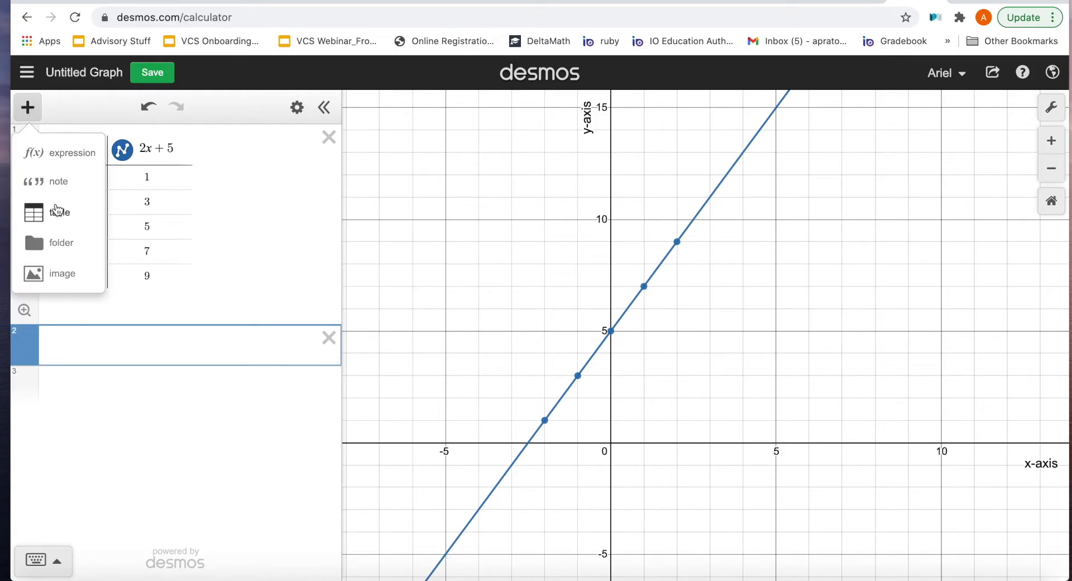
click(55, 208)
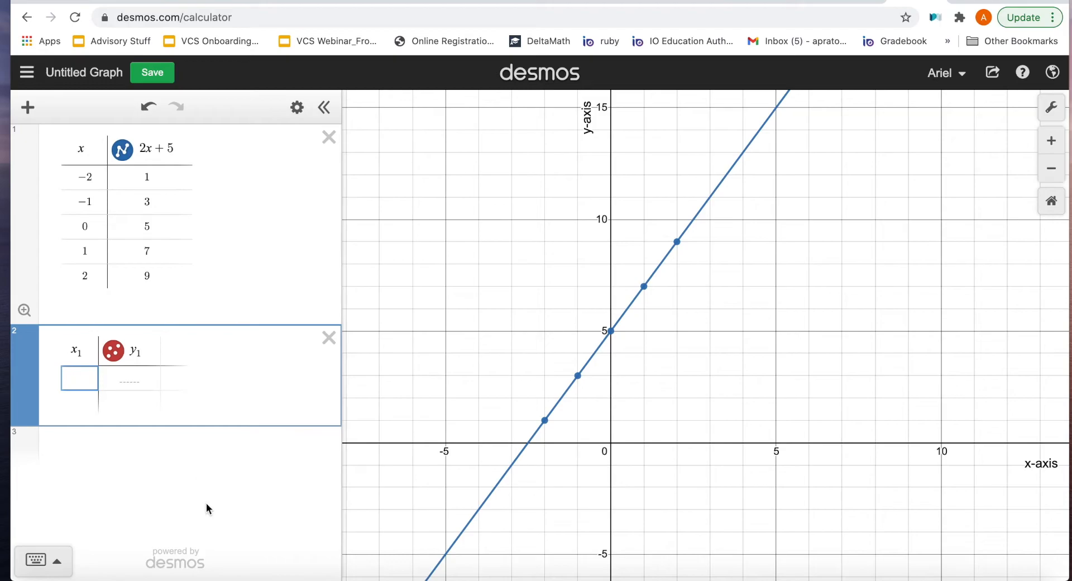
text(0)
key(Return)
text(1)
key(Return)
text(2)
key(Return)
text(3)
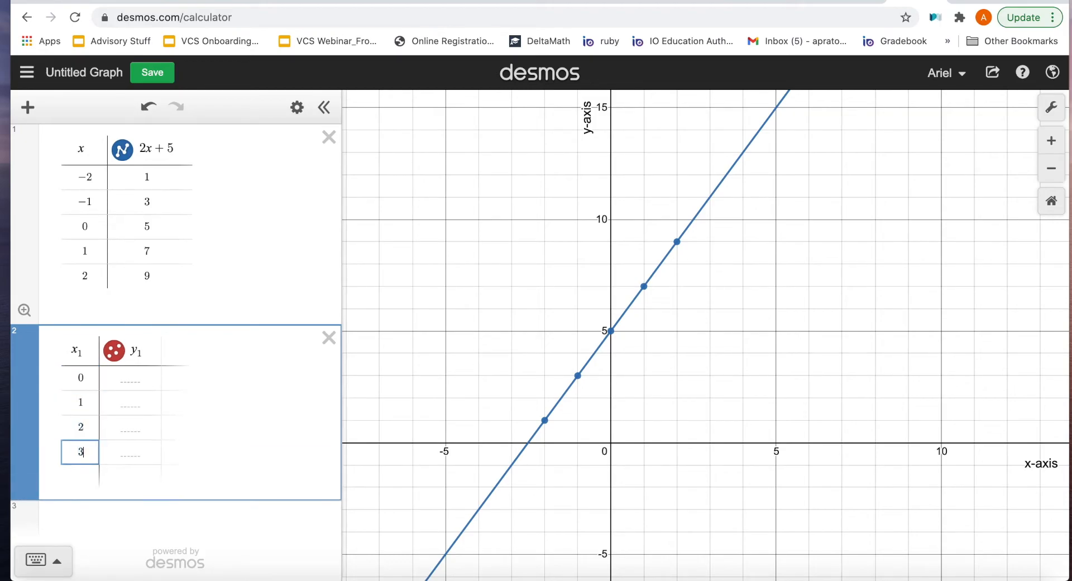
Step: Fill the new table's y-values with 5, 10, 15 and 20
key(Right)
key(Up)
key(Up)
key(Up)
text(5)
key(Return)
text(10)
key(Return)
text(15)
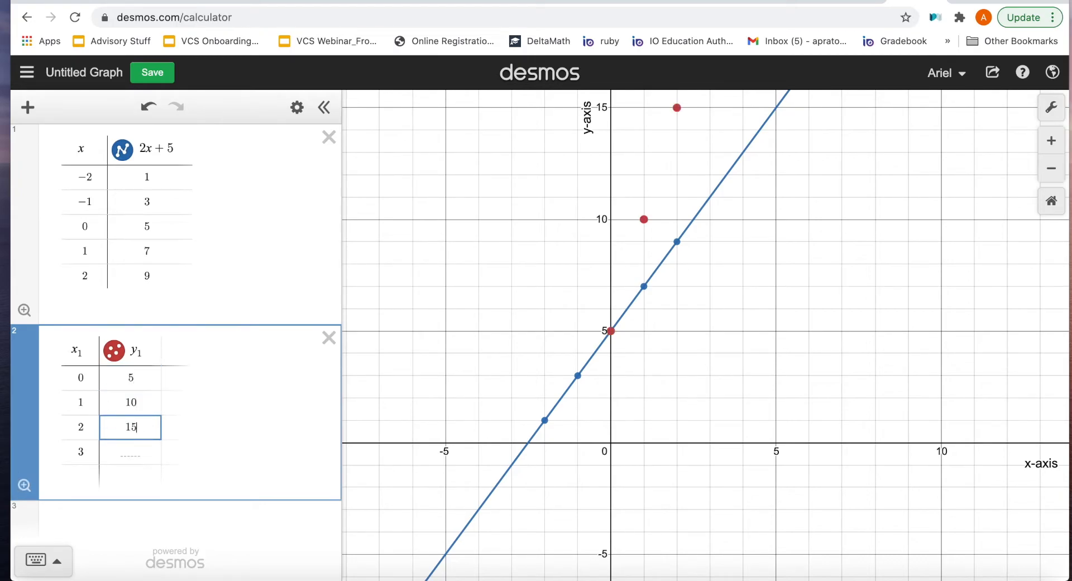
key(Return)
text(20)
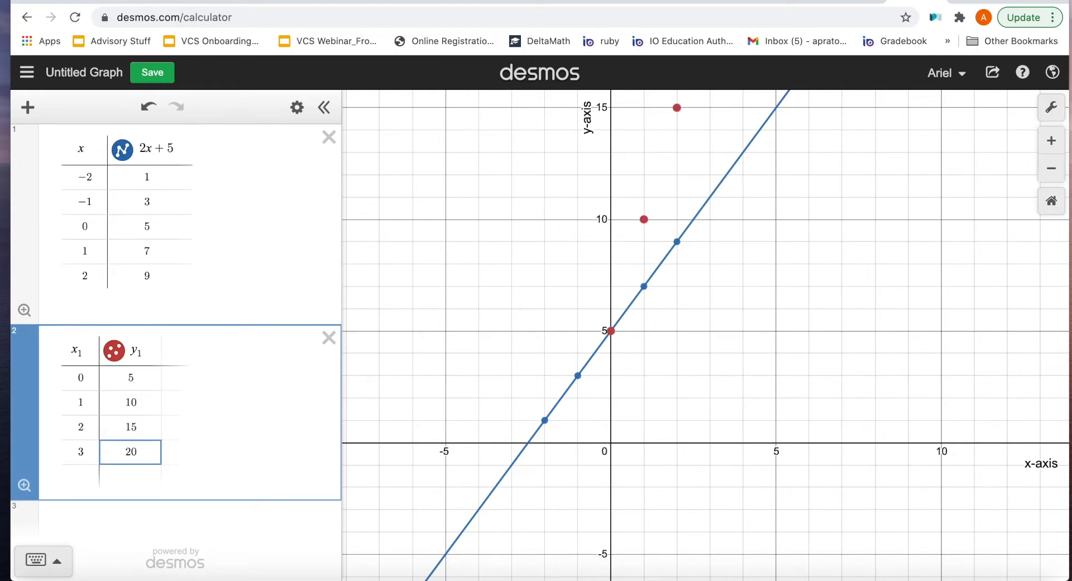
Step: Connect the second table's points with a line and make the points draggable
drag(852, 323, 821, 465)
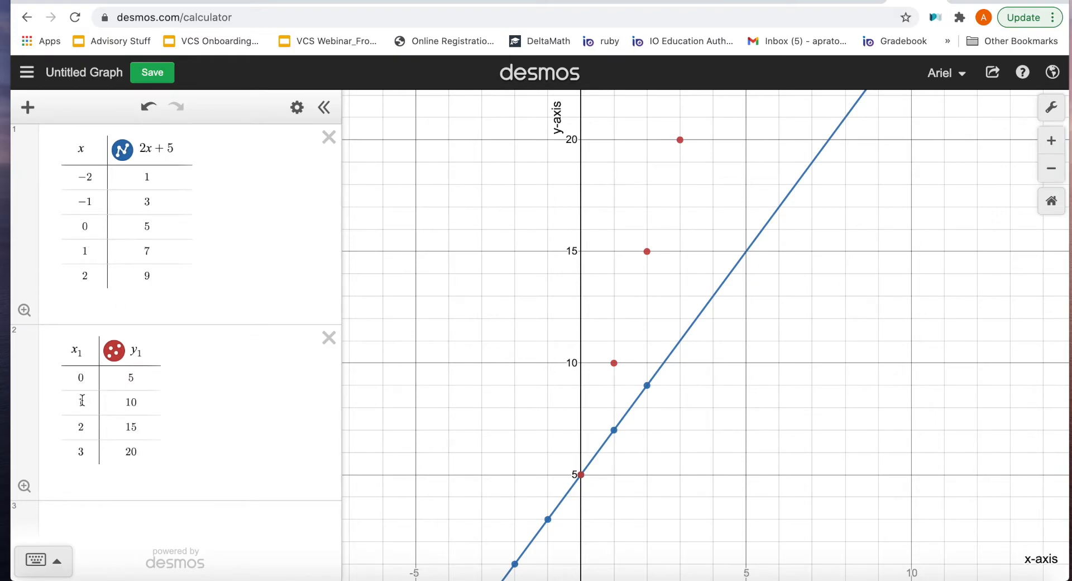
click(115, 350)
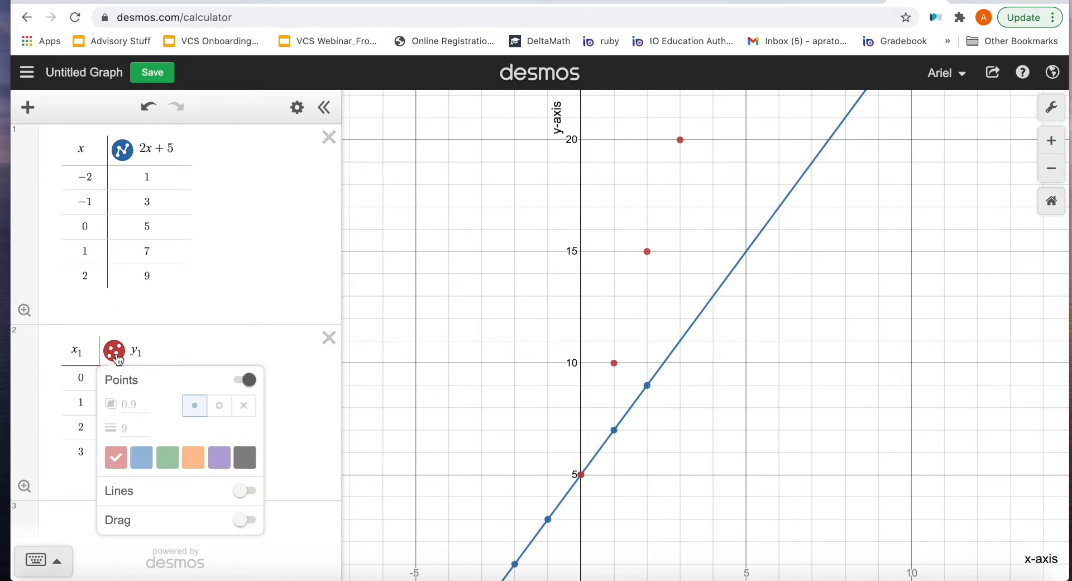
click(239, 494)
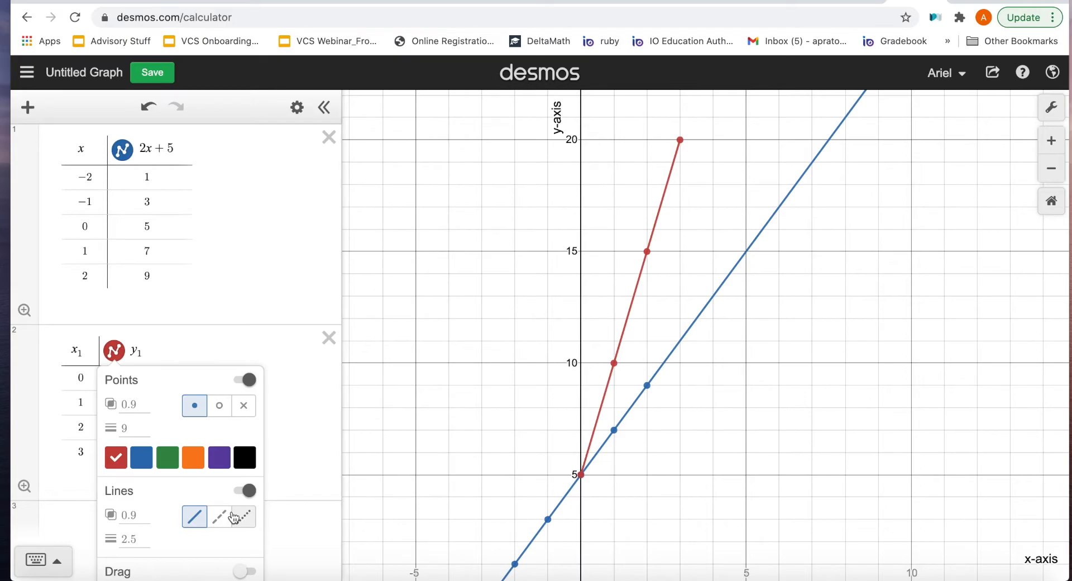
click(241, 570)
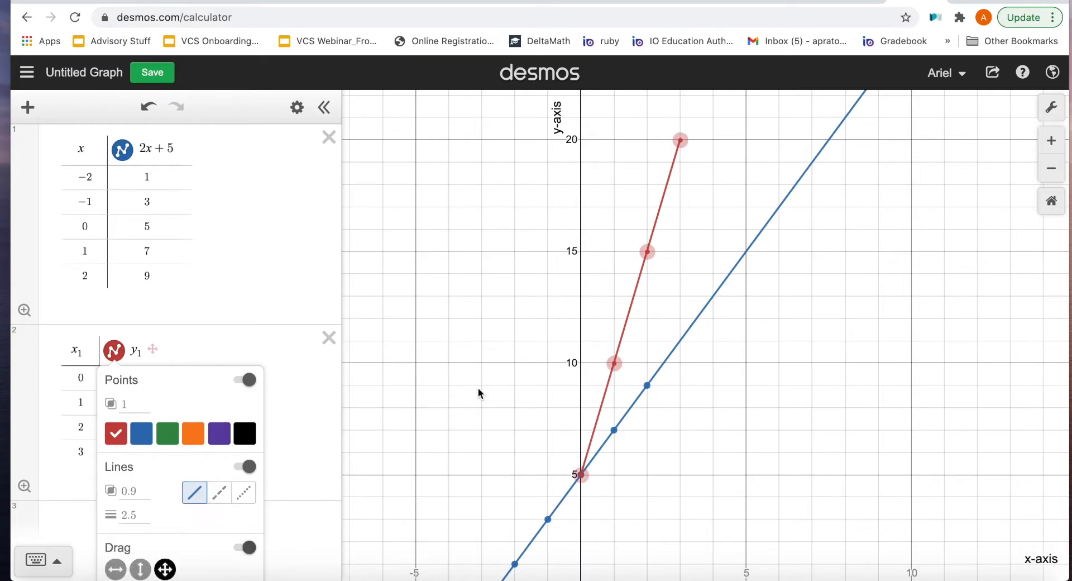
mouse_move(681, 142)
mouse_down()
mouse_move(682, 116)
mouse_move(682, 141)
mouse_up()
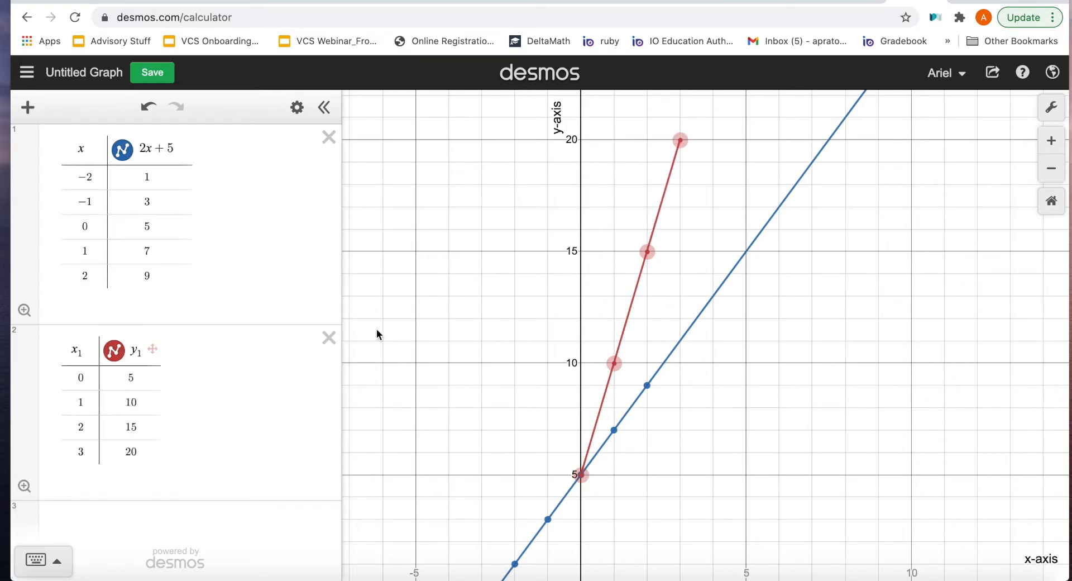
Step: Save the graph with the title "Graph 4" and view the list of saved graphs
drag(402, 338, 396, 269)
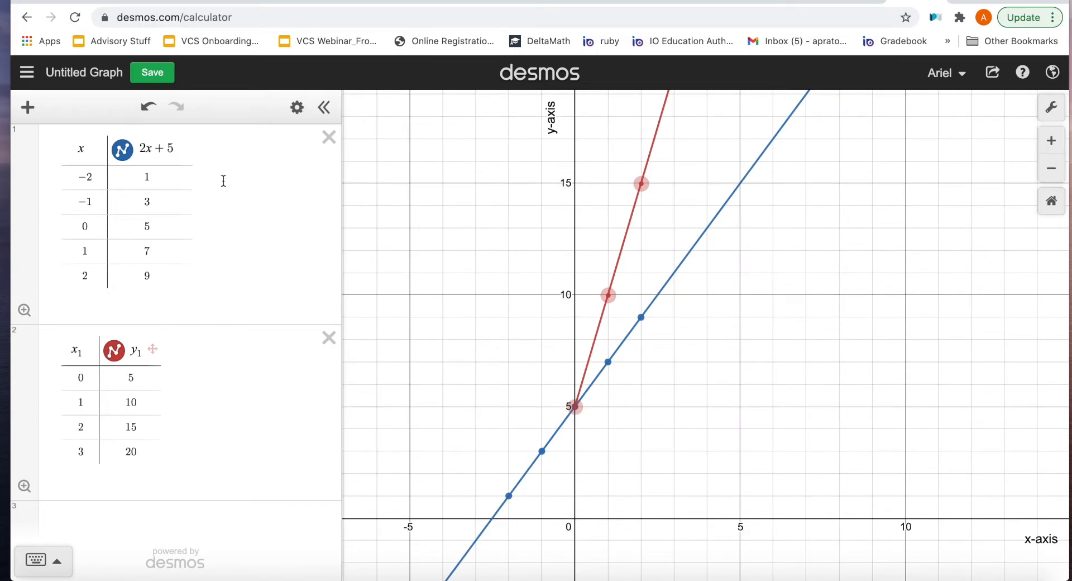
click(95, 73)
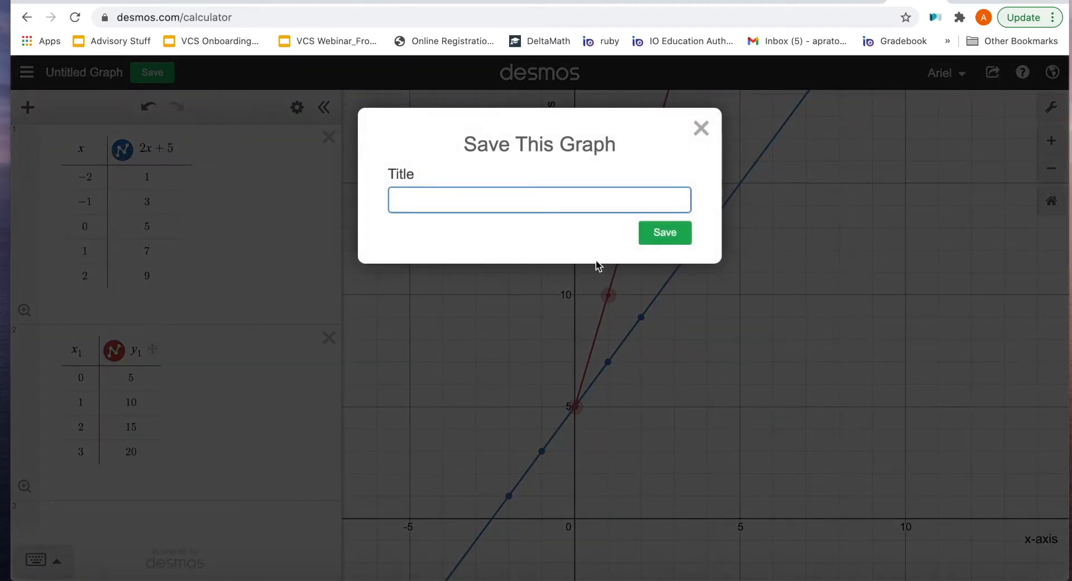
text(Graph )
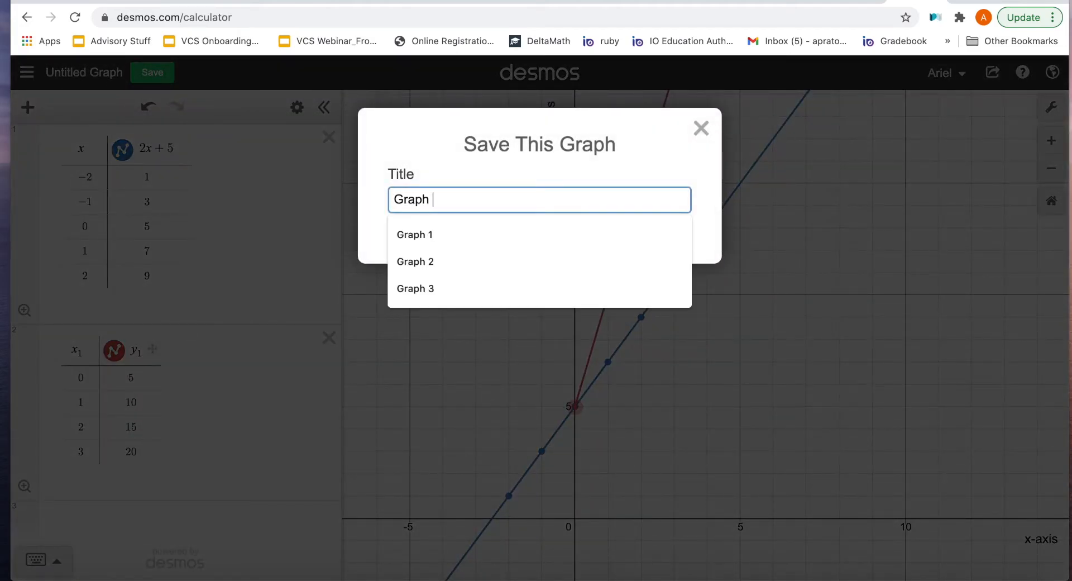
text(4)
key(Return)
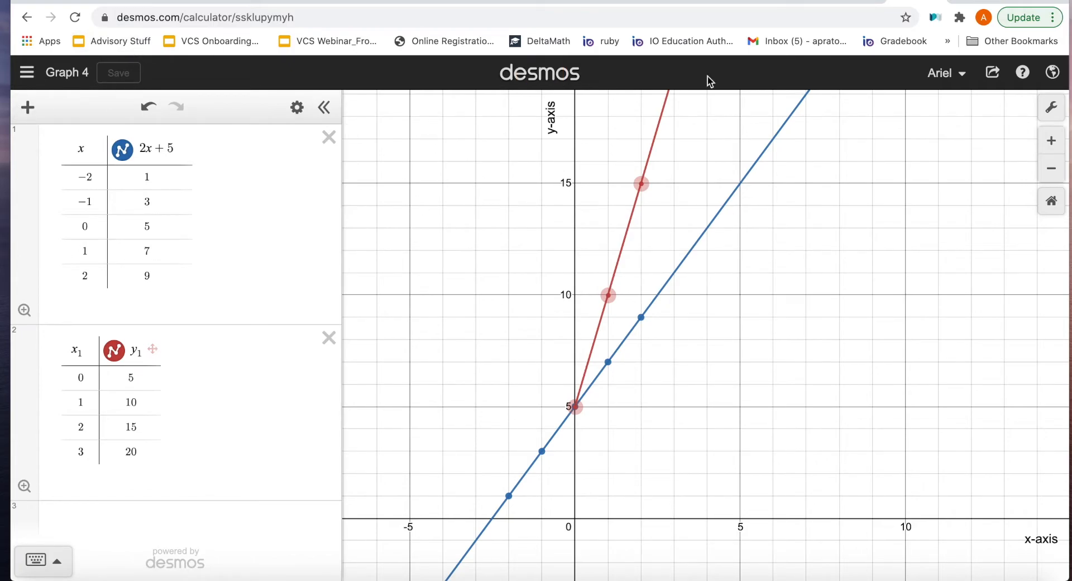
click(949, 75)
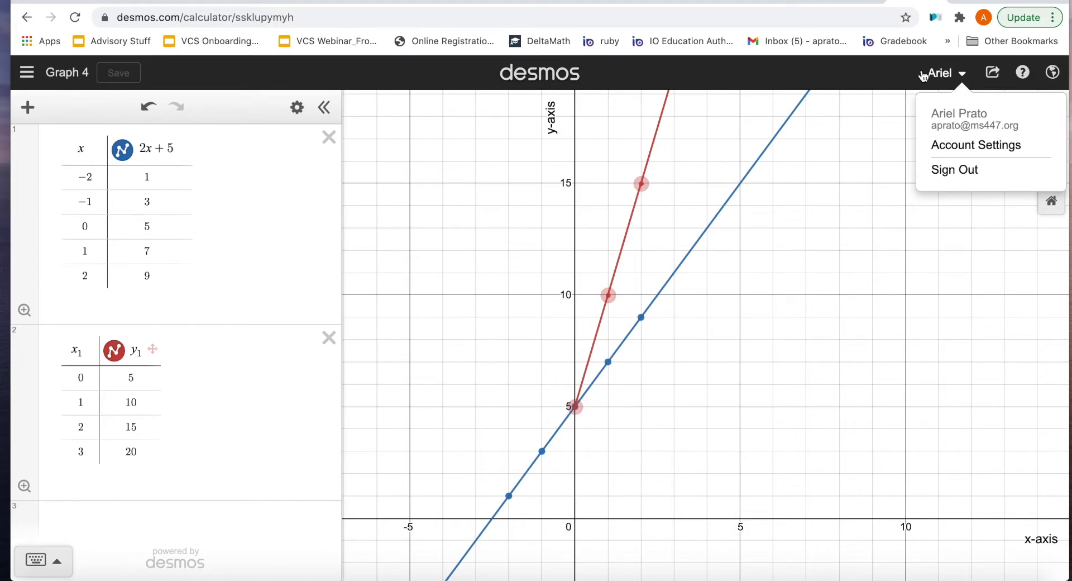
click(876, 143)
click(27, 72)
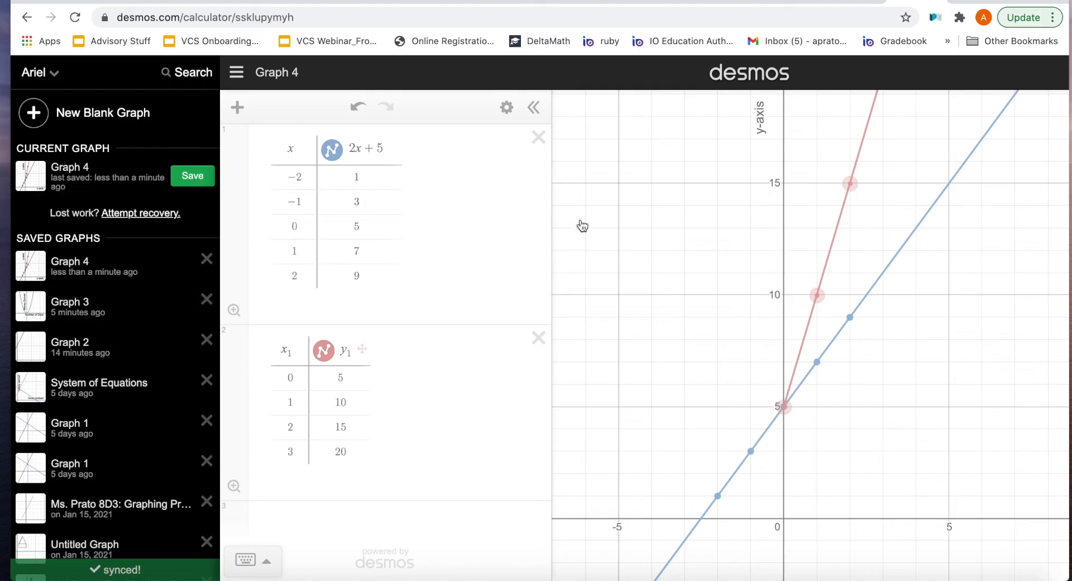
click(608, 210)
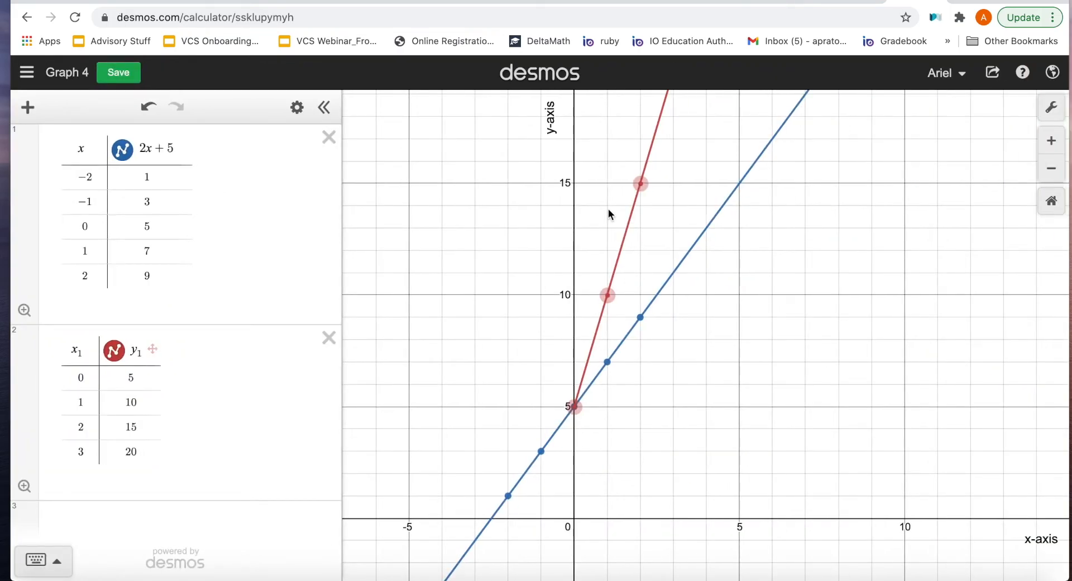
Step: Delete both tables and graph the absolute value equation y = |x|
click(327, 338)
click(328, 137)
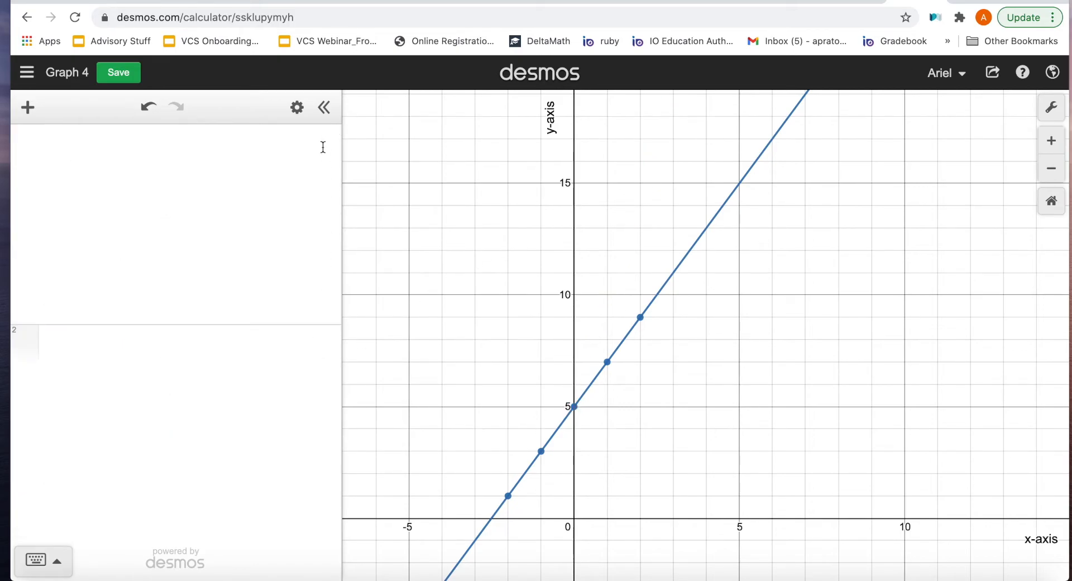
click(144, 161)
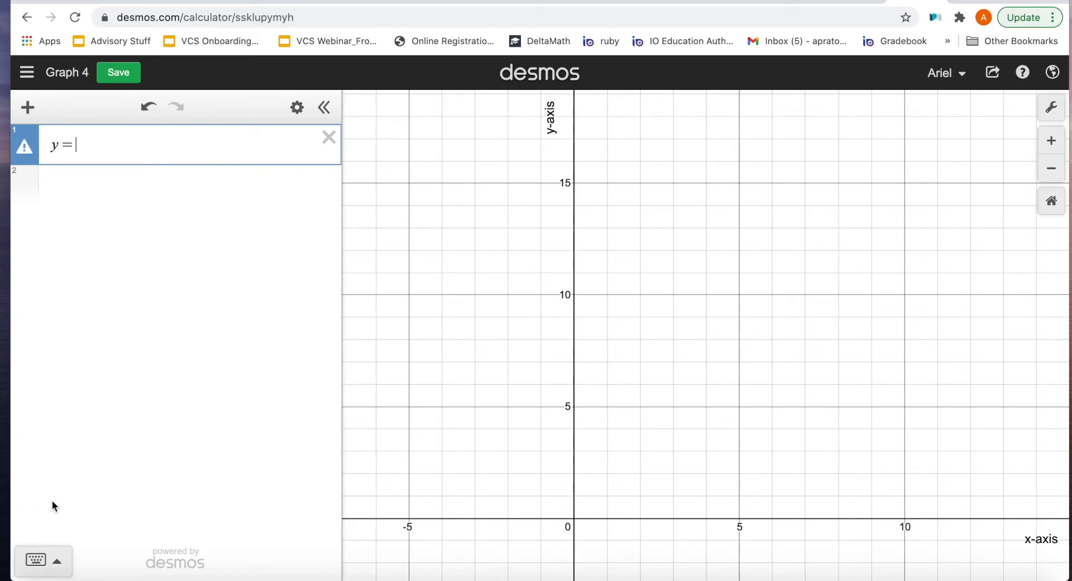
click(59, 554)
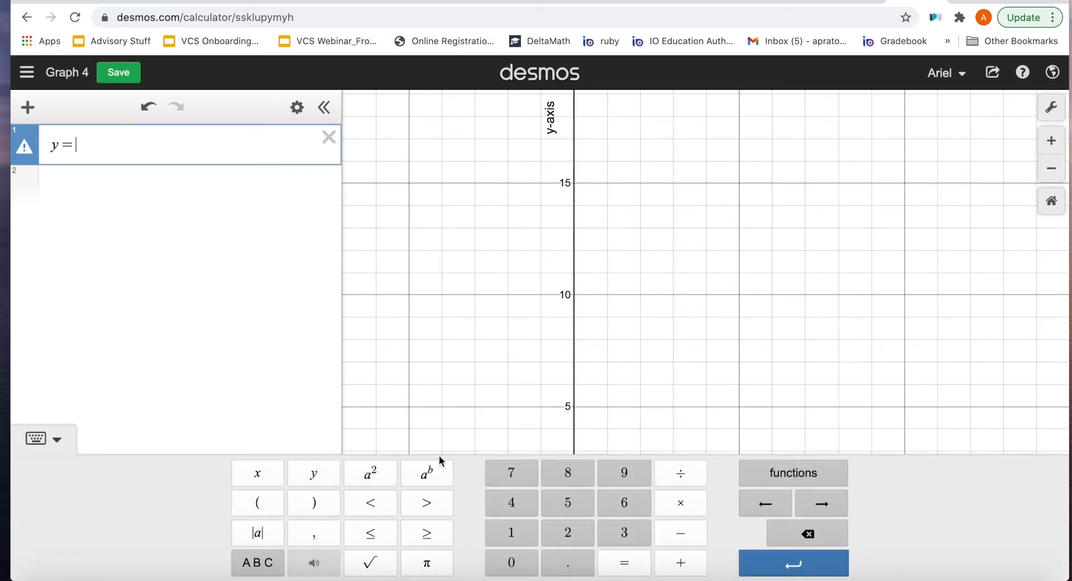
click(270, 538)
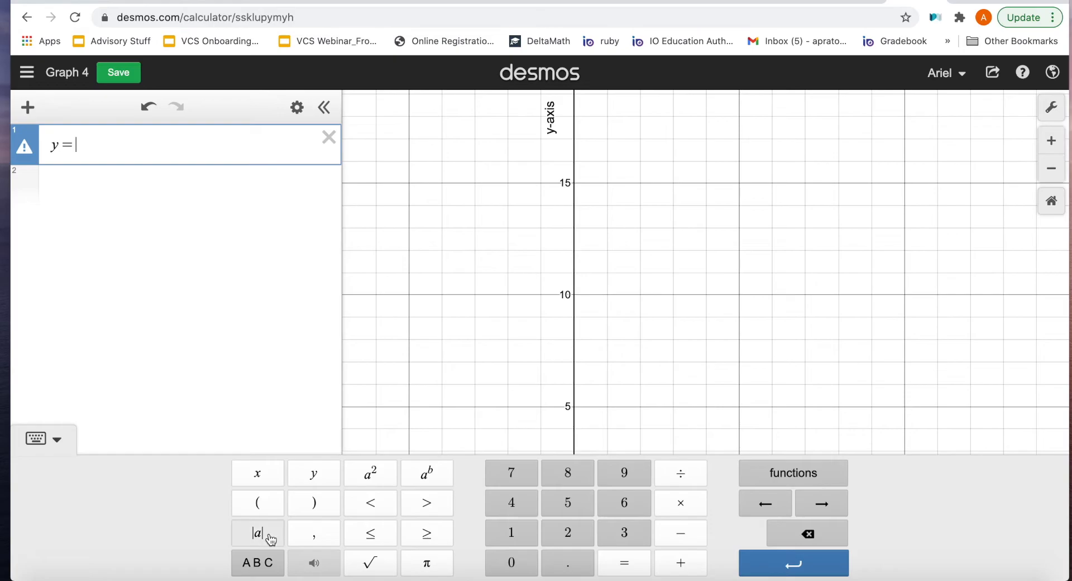
text(x|)
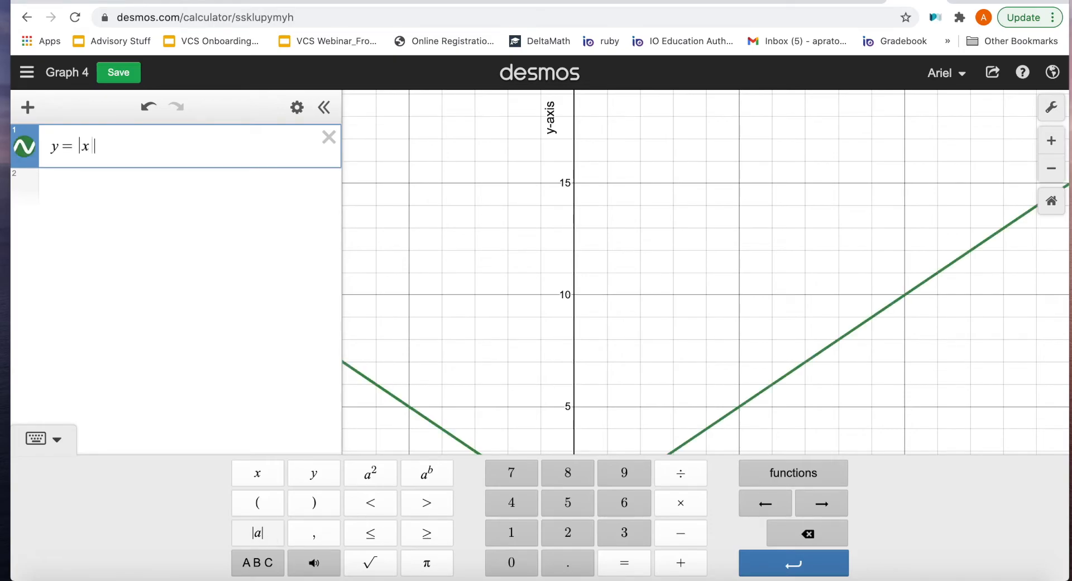
key(Return)
drag(486, 367, 548, 252)
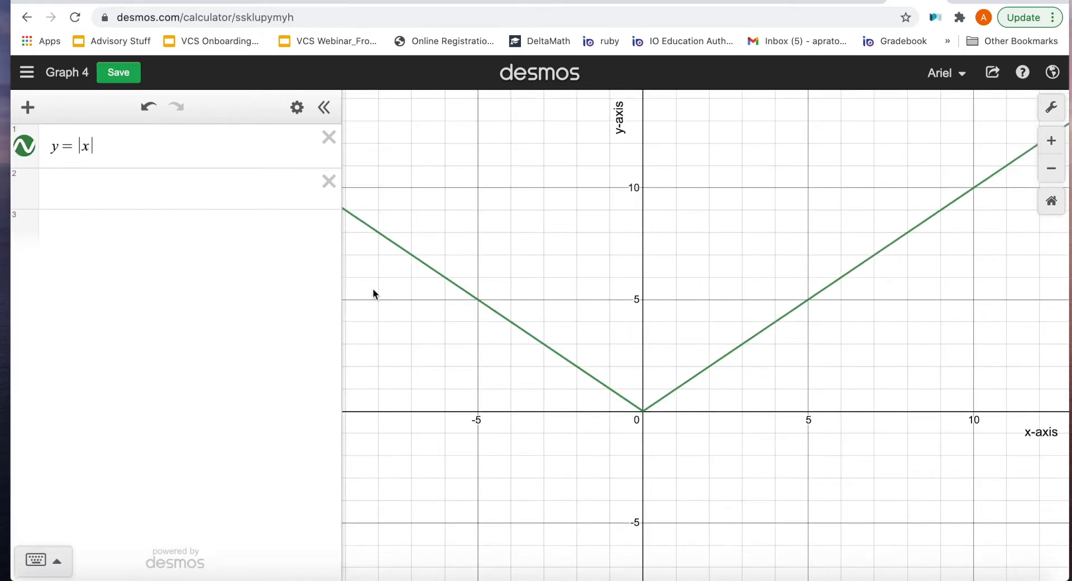
Step: Replace y = |x| with the equation y = mx + b and remove the empty second expression line
click(119, 185)
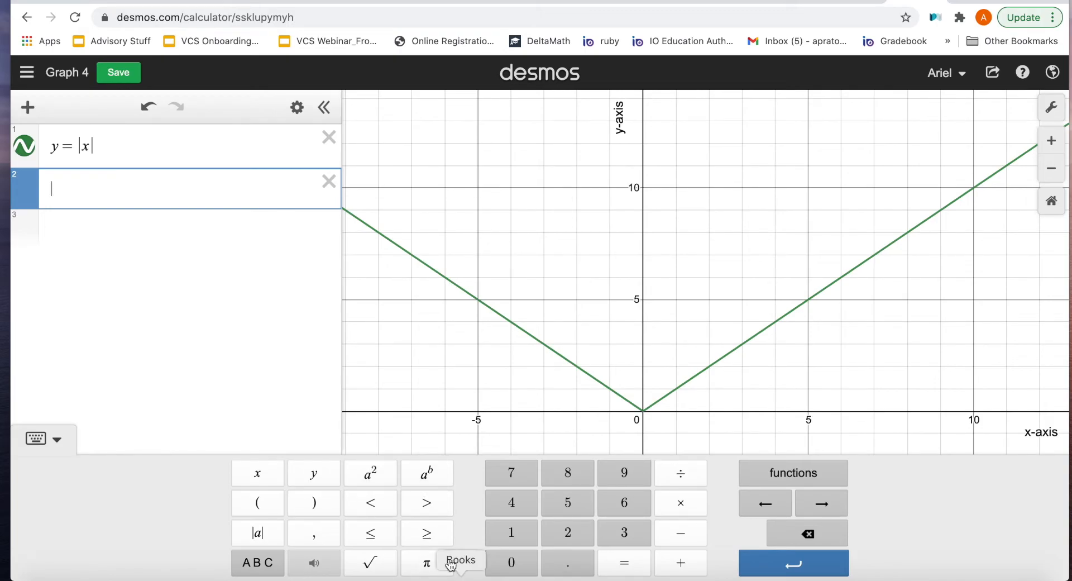
click(136, 149)
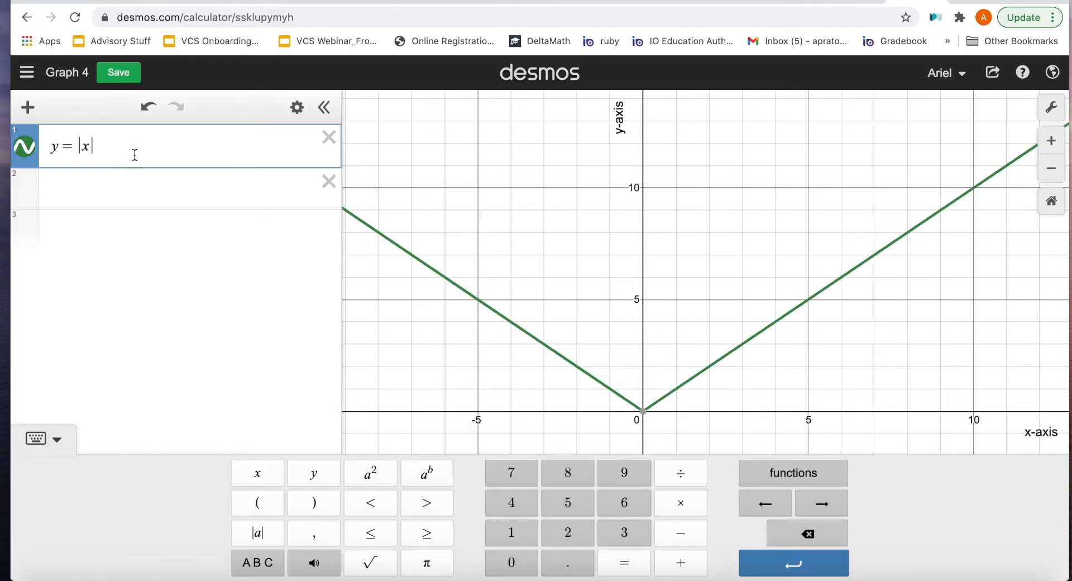
drag(135, 153, 28, 128)
key(BackSpace)
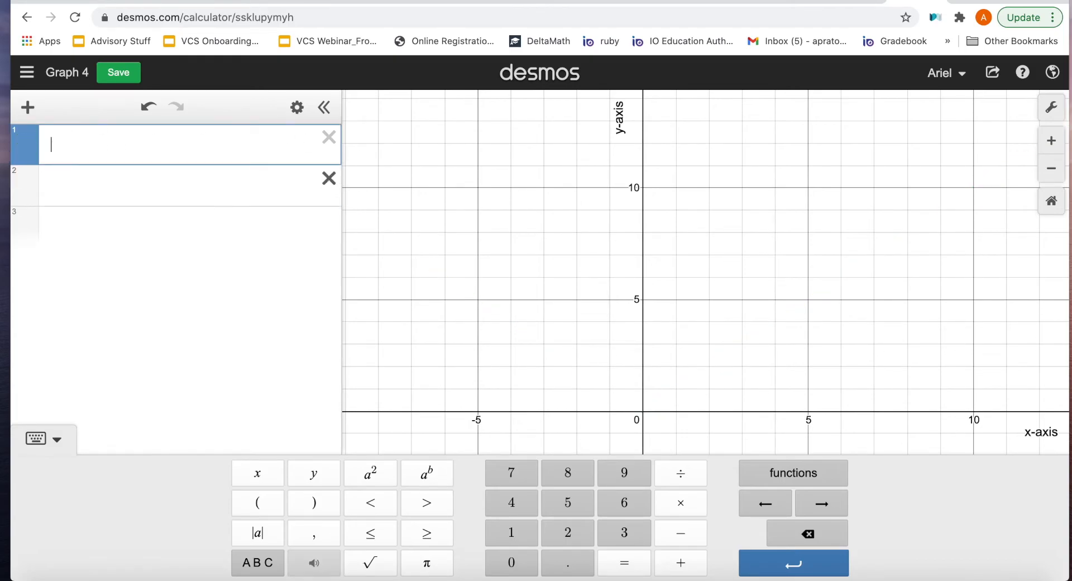
click(329, 178)
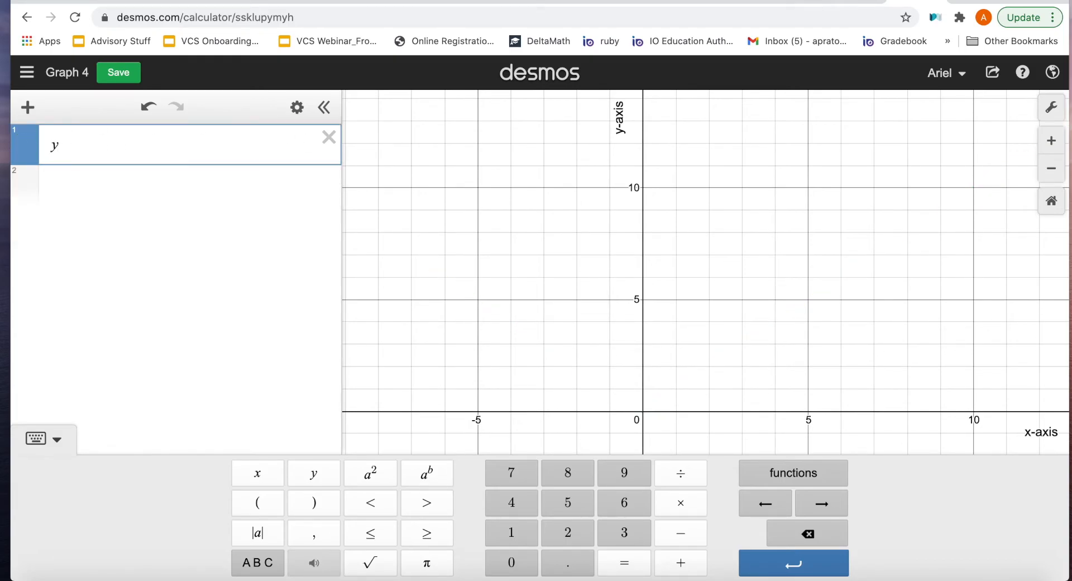
text(y=x)
key(BackSpace)
text(x)
key(BackSpace)
text(mx+b)
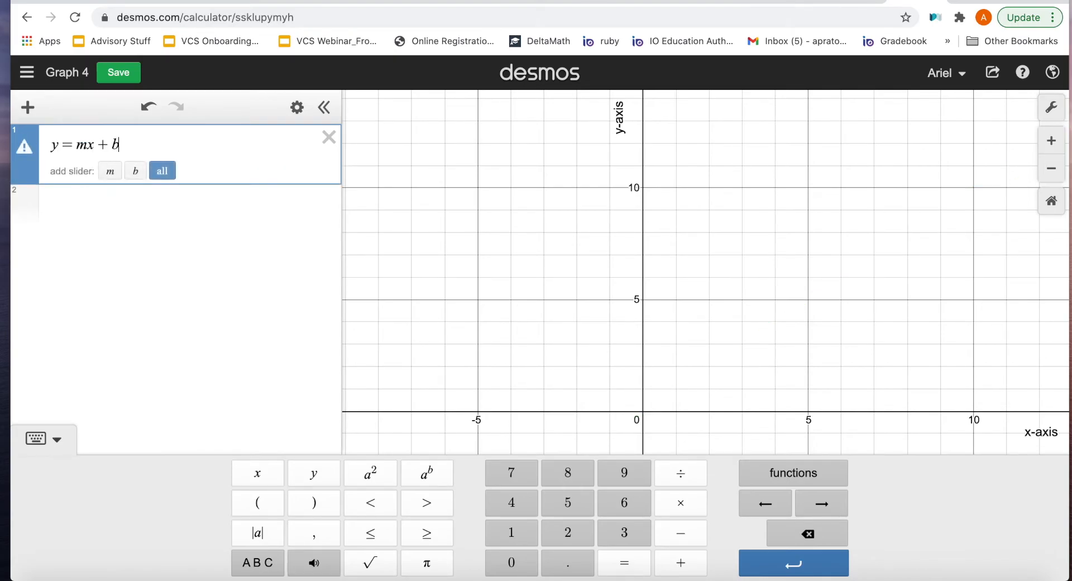
Step: Add sliders for m and b to the equation y = mx + b
click(420, 205)
drag(416, 268, 401, 374)
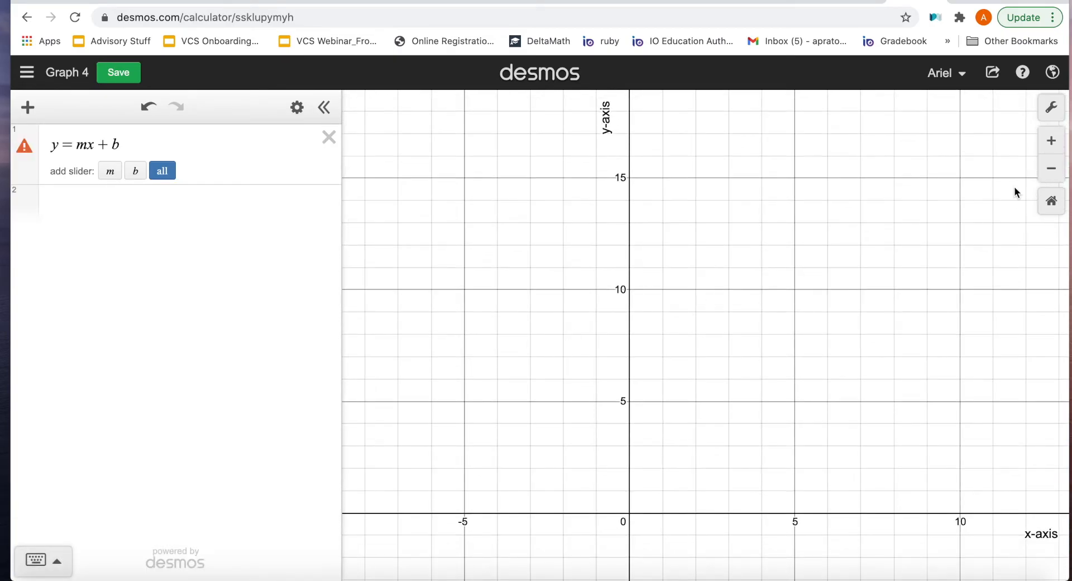
click(1051, 169)
click(110, 171)
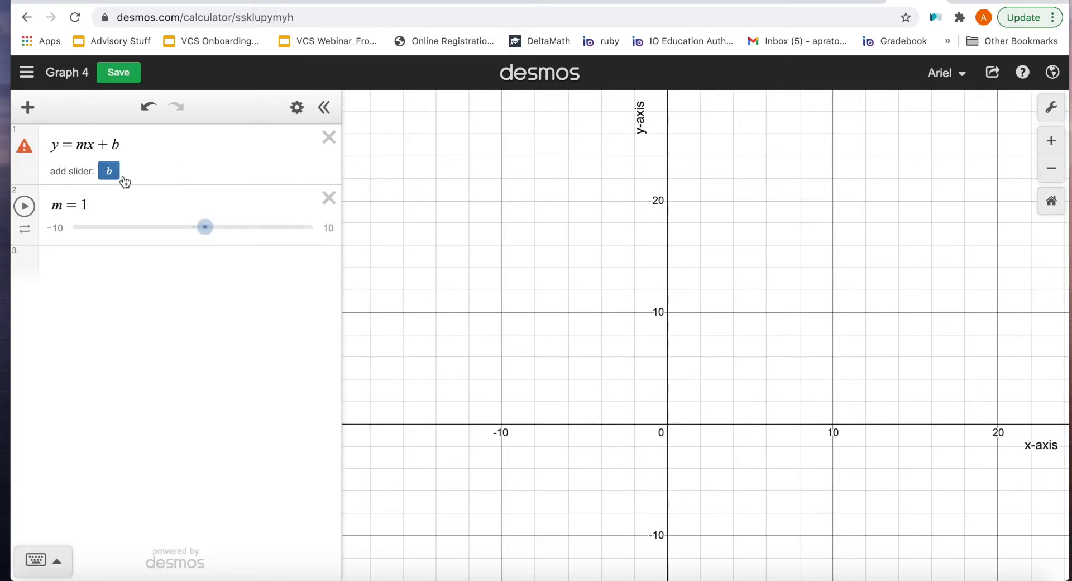
click(108, 171)
drag(582, 327, 564, 300)
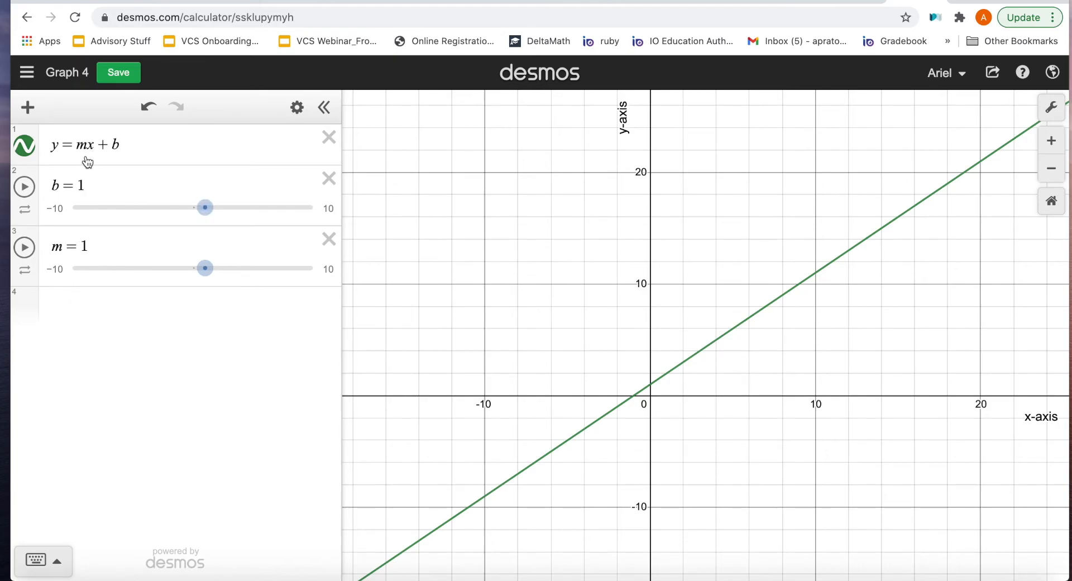
Step: Set the b slider to 4 and the m slider to 3.5
drag(206, 223, 241, 219)
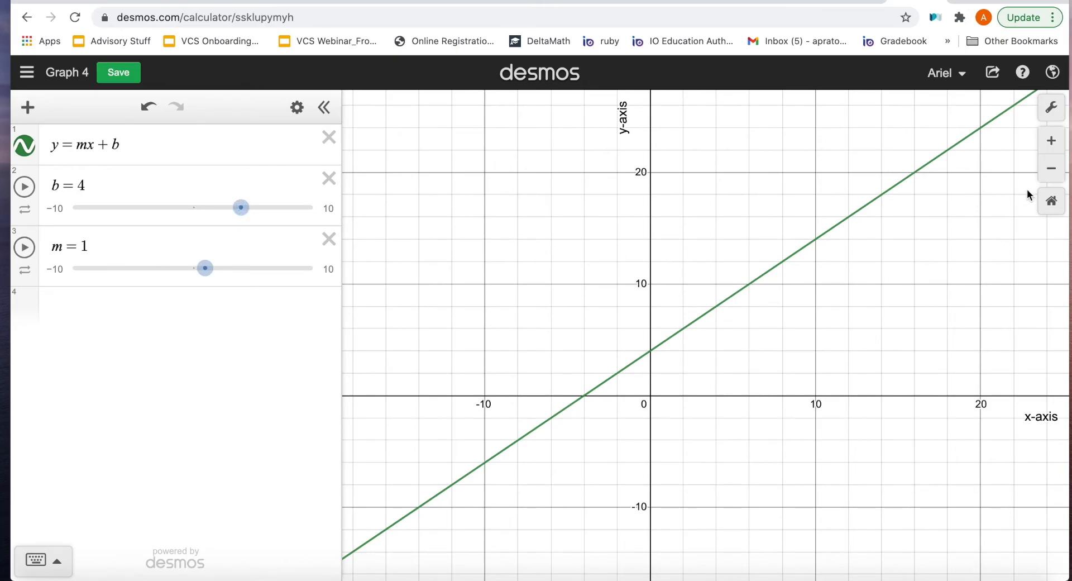
click(1051, 168)
click(1050, 141)
click(1050, 142)
drag(714, 495, 693, 414)
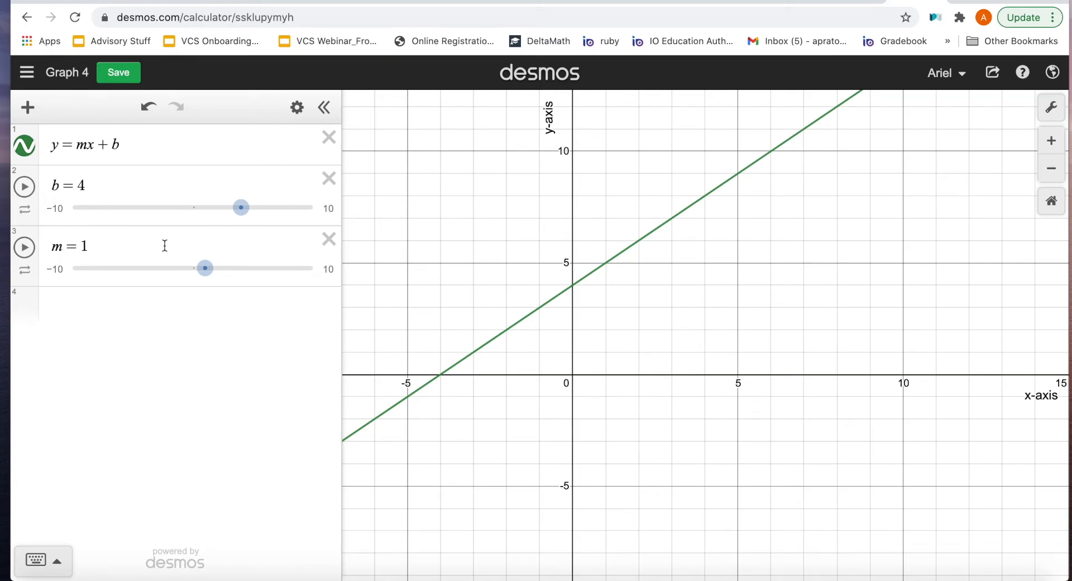
drag(205, 268, 234, 269)
click(257, 203)
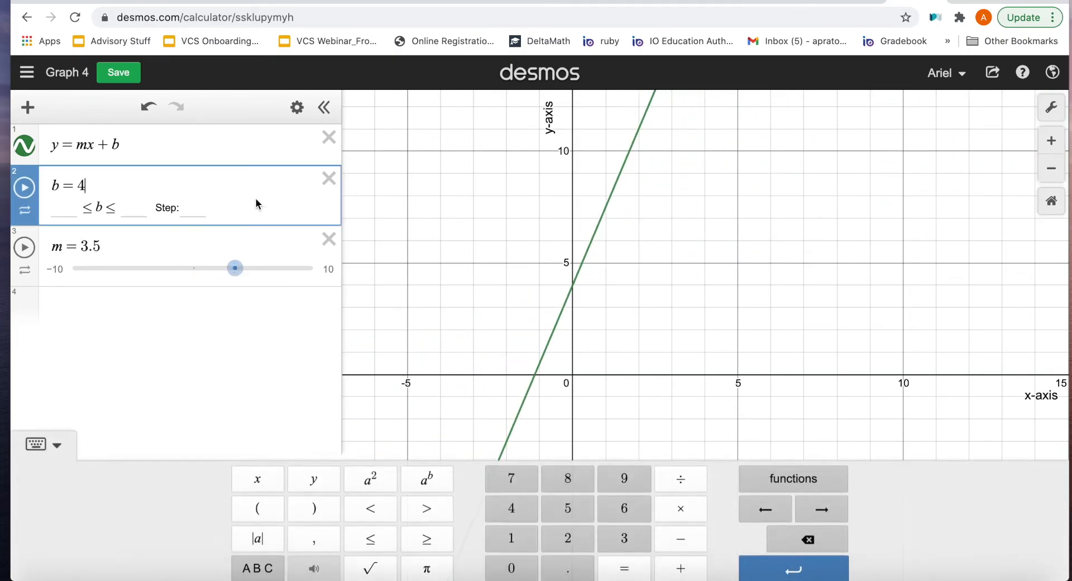
Step: Lower the b slider of y = mx + b to about −2.8
click(153, 239)
click(229, 213)
drag(229, 213, 148, 213)
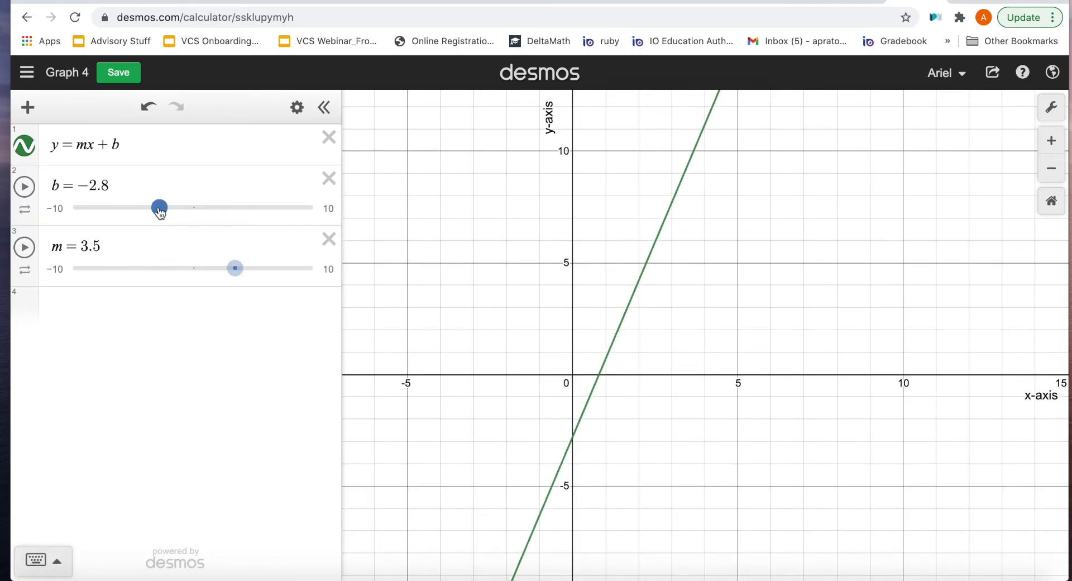
Step: Animate the b and m sliders together and pause both
click(24, 188)
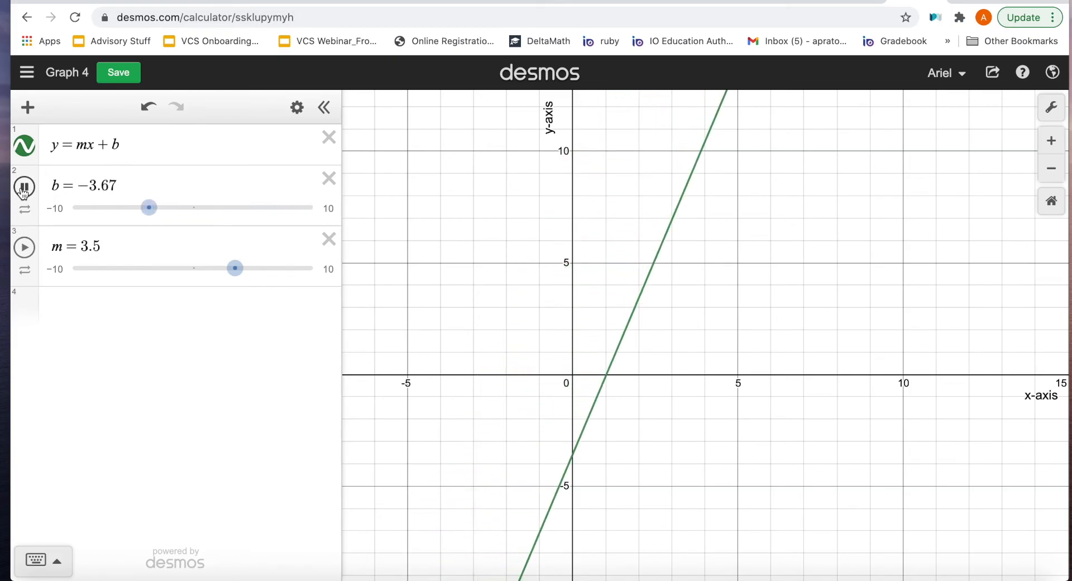
click(24, 247)
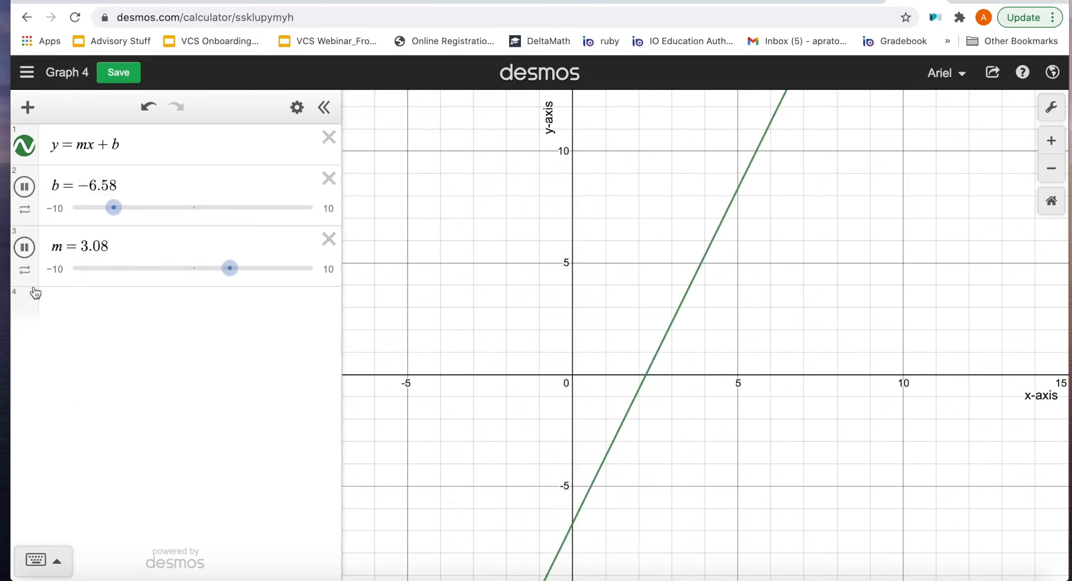
click(24, 186)
click(33, 250)
Step: Set the m slider's range from −20 to 20 and animate m
click(63, 266)
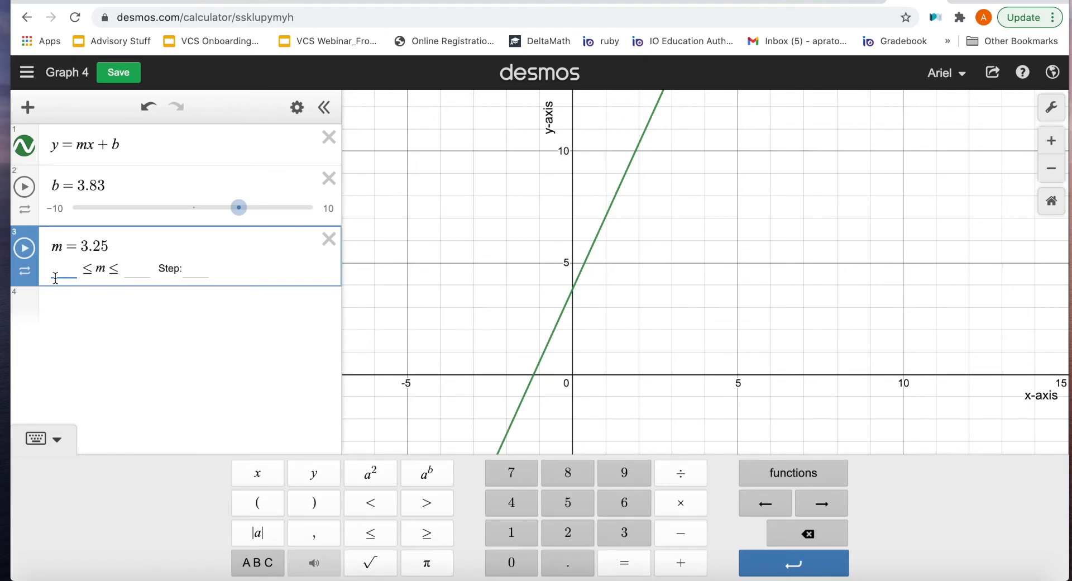
text(-20)
key(Tab)
text(2-)
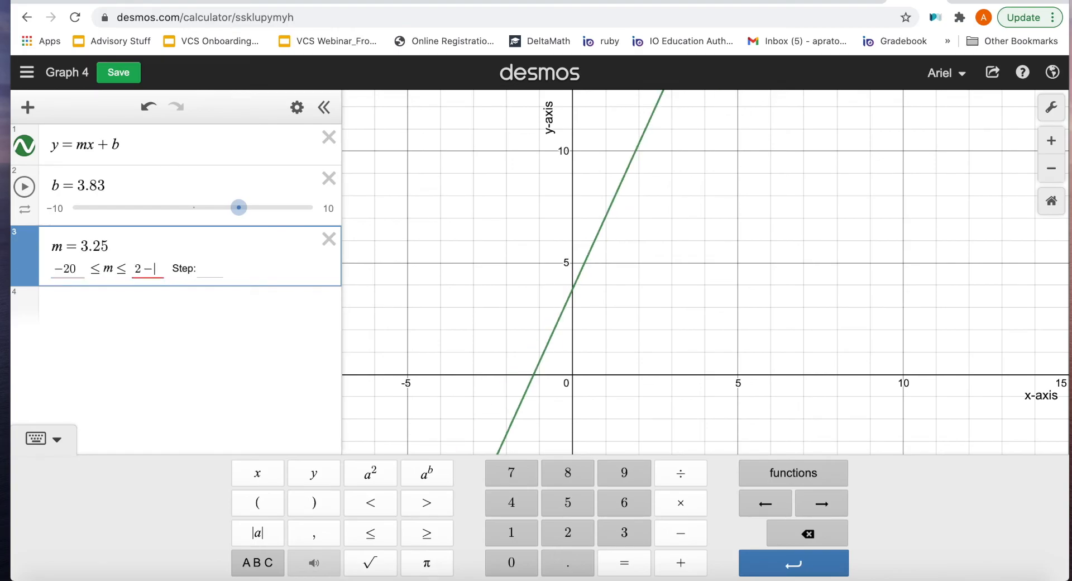
click(158, 265)
key(BackSpace)
text(0)
key(Return)
click(39, 250)
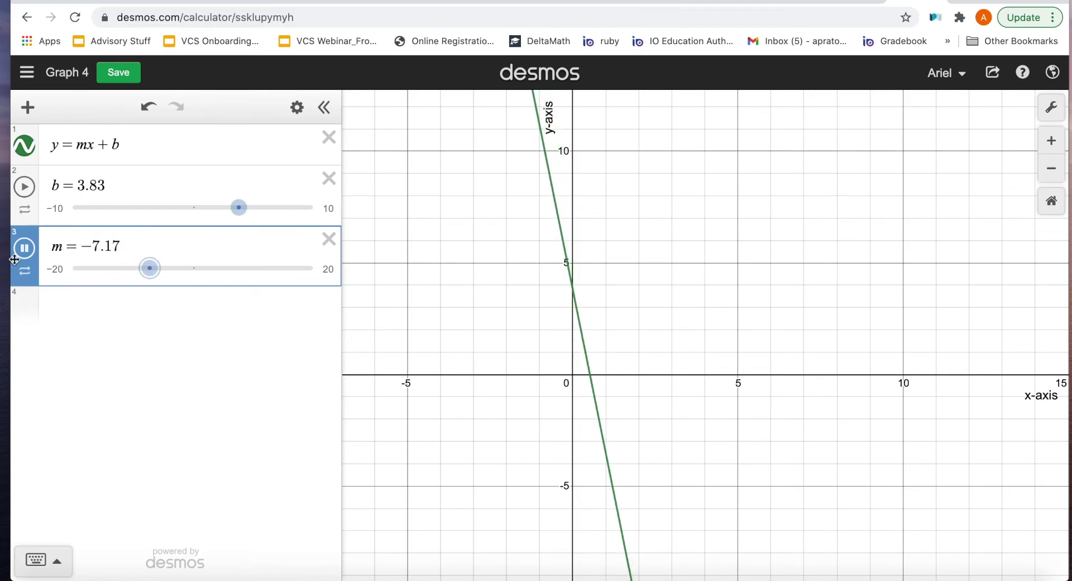
Step: Delete the m and b sliders and change the equation to y = ax² + bx + c
click(329, 240)
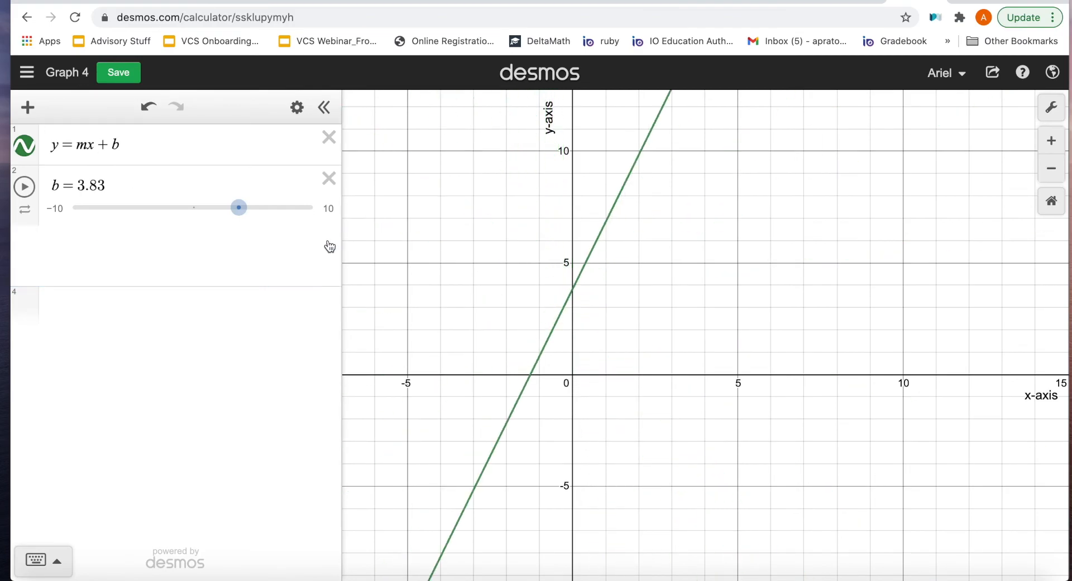
click(327, 188)
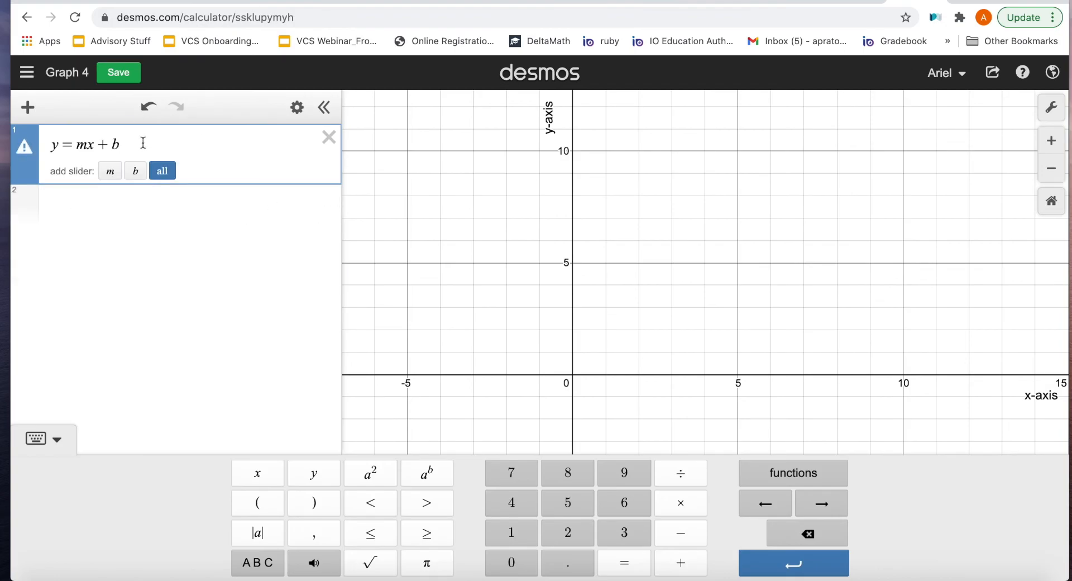
drag(97, 142, 71, 143)
text(ax^2)
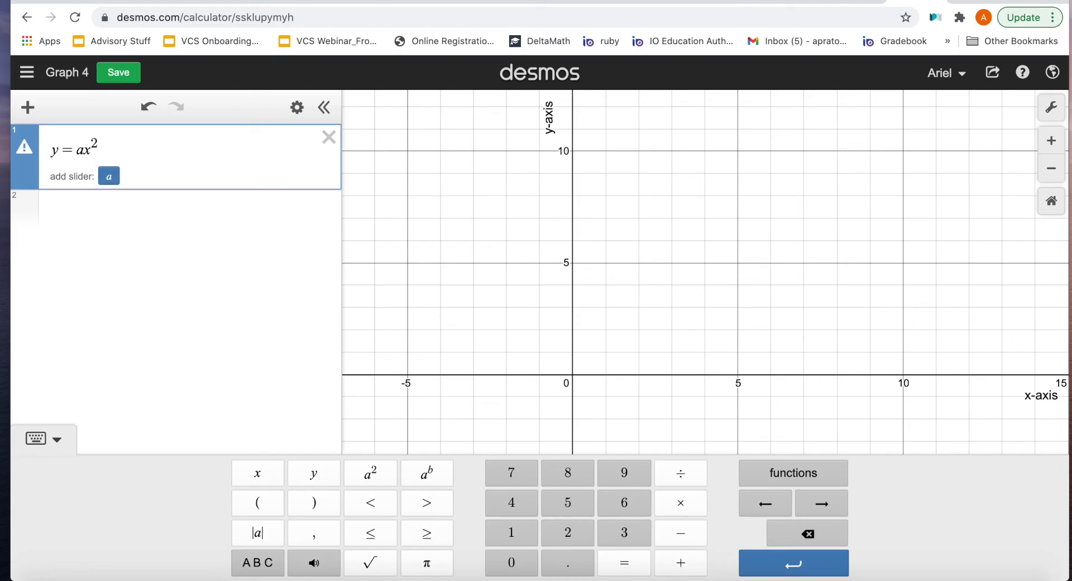
key(Right)
text(+bx+c)
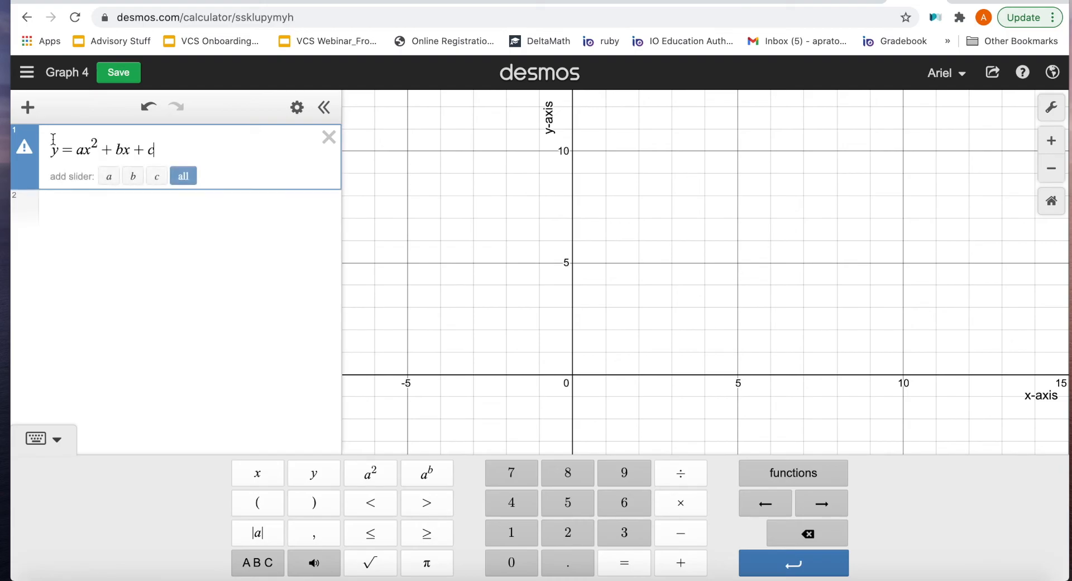
Step: Add sliders for a, b and c to the quadratic equation and set the b slider to −0.9
click(109, 176)
click(109, 176)
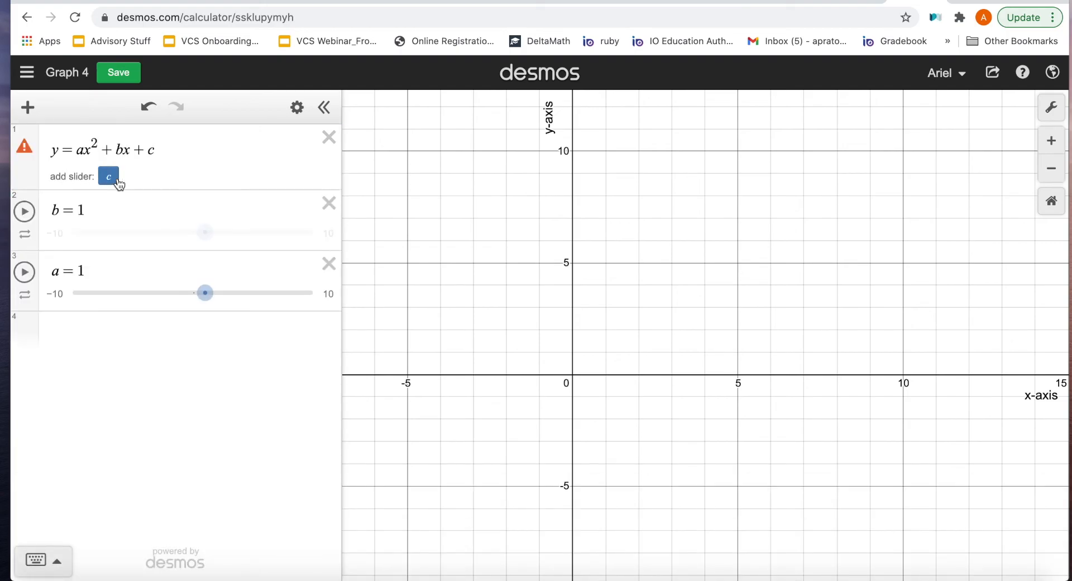
click(109, 177)
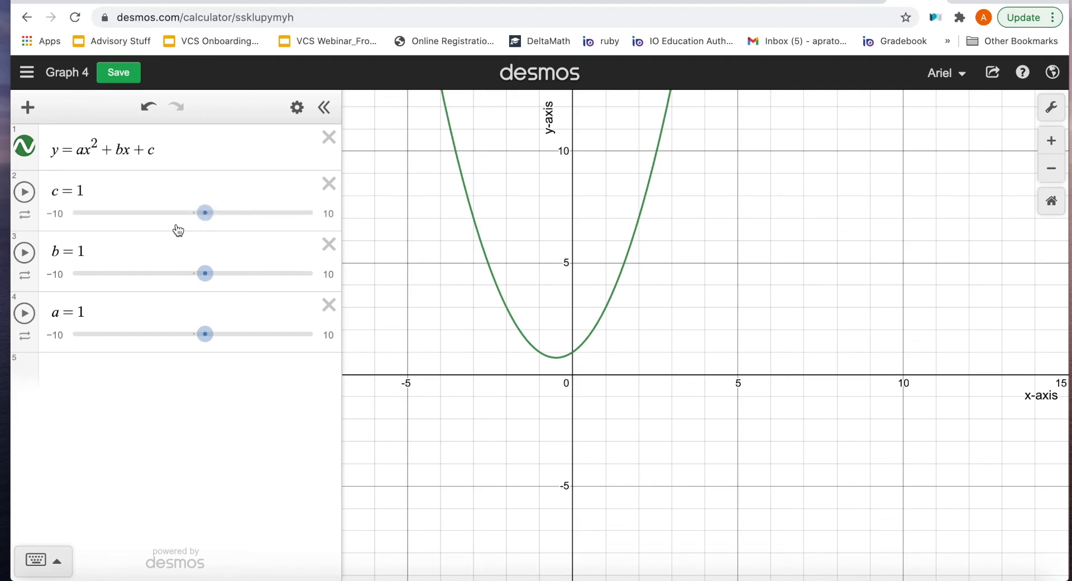
drag(206, 275, 182, 258)
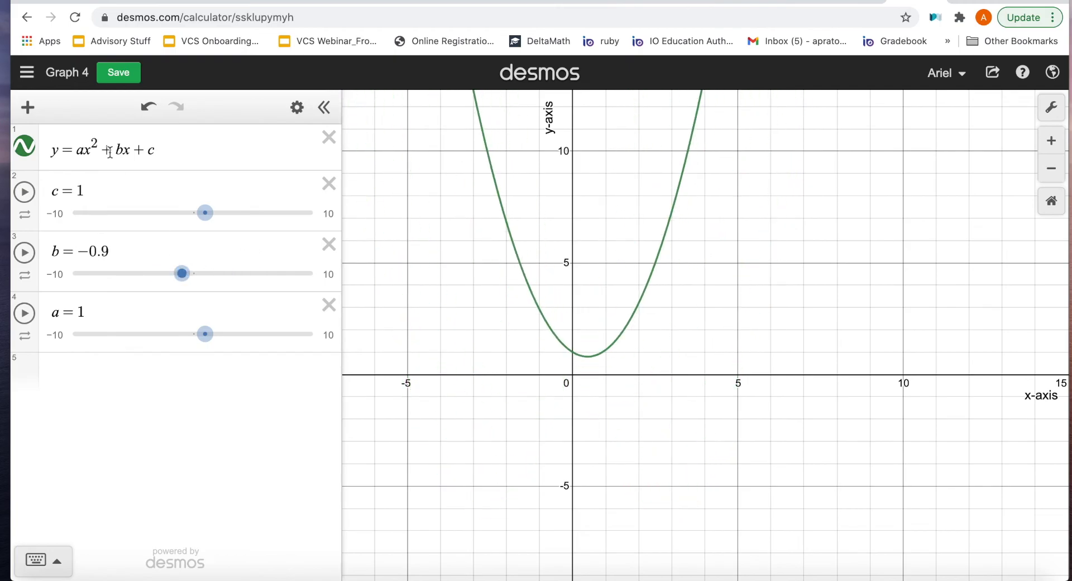
drag(77, 154, 146, 152)
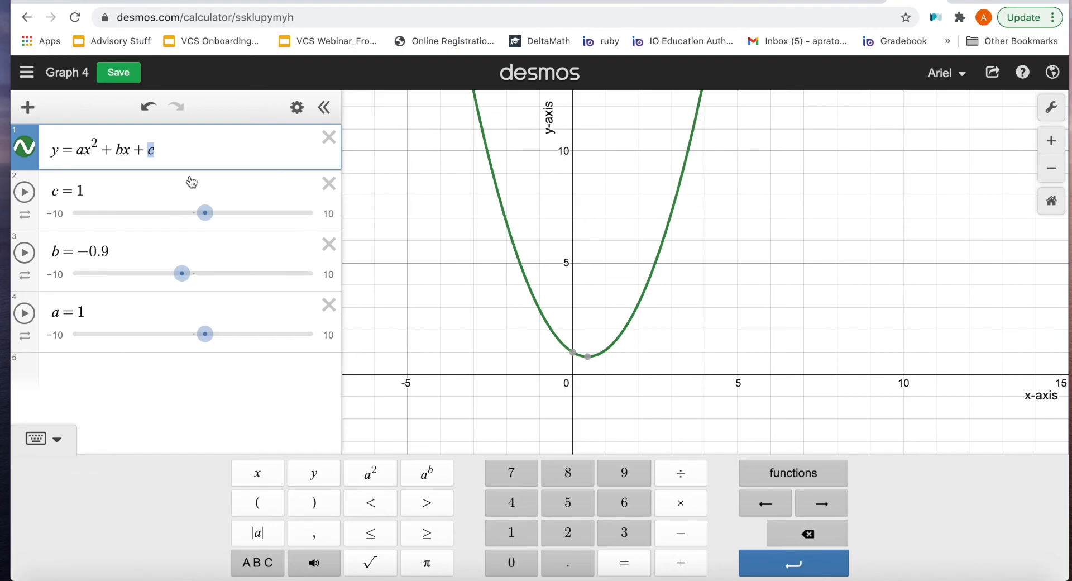
click(389, 245)
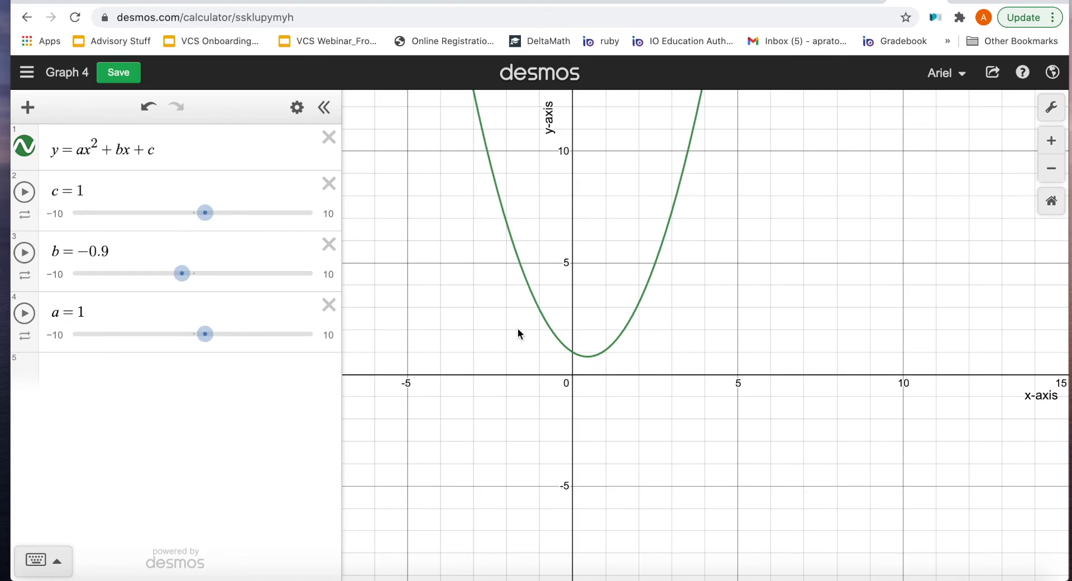
Step: Delete the three sliders and the quadratic equation from the expression list
click(328, 304)
click(329, 264)
click(329, 203)
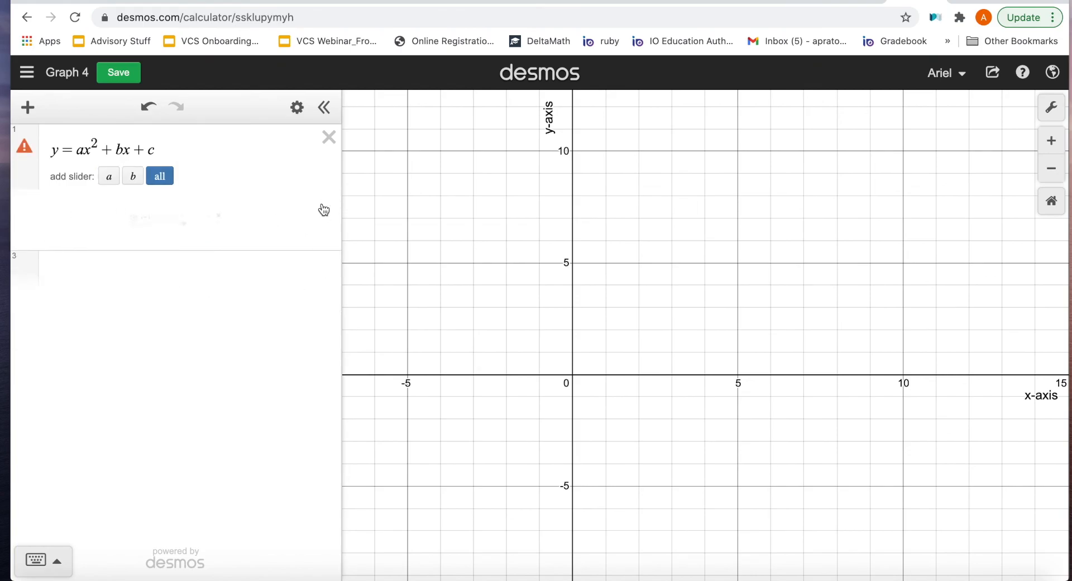
click(329, 138)
click(143, 163)
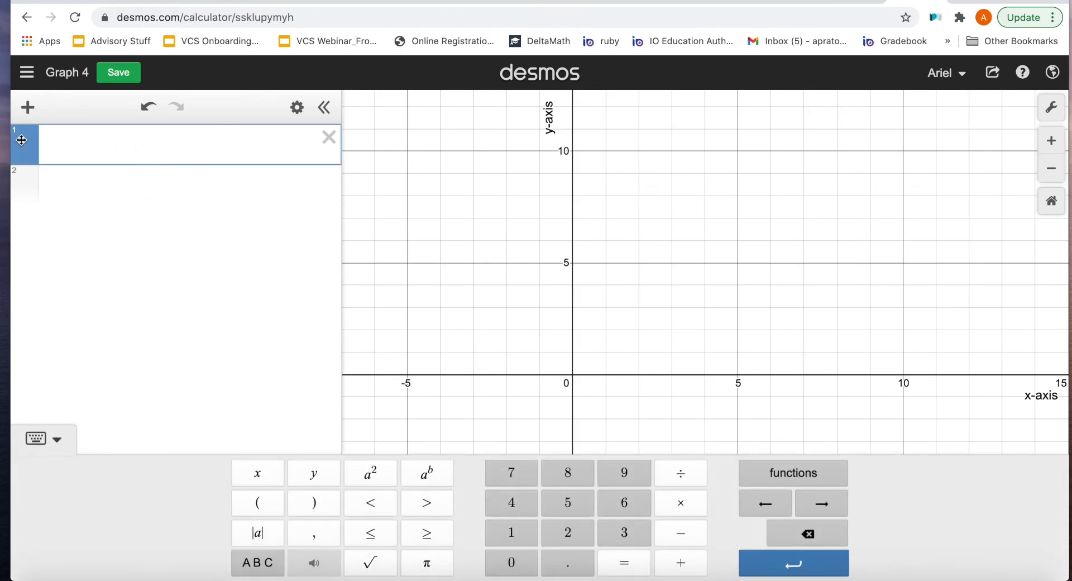
Step: Insert the image Screen Shot 2021-03-12 at 12.54.32 PM.png from Downloads into the graph
click(28, 107)
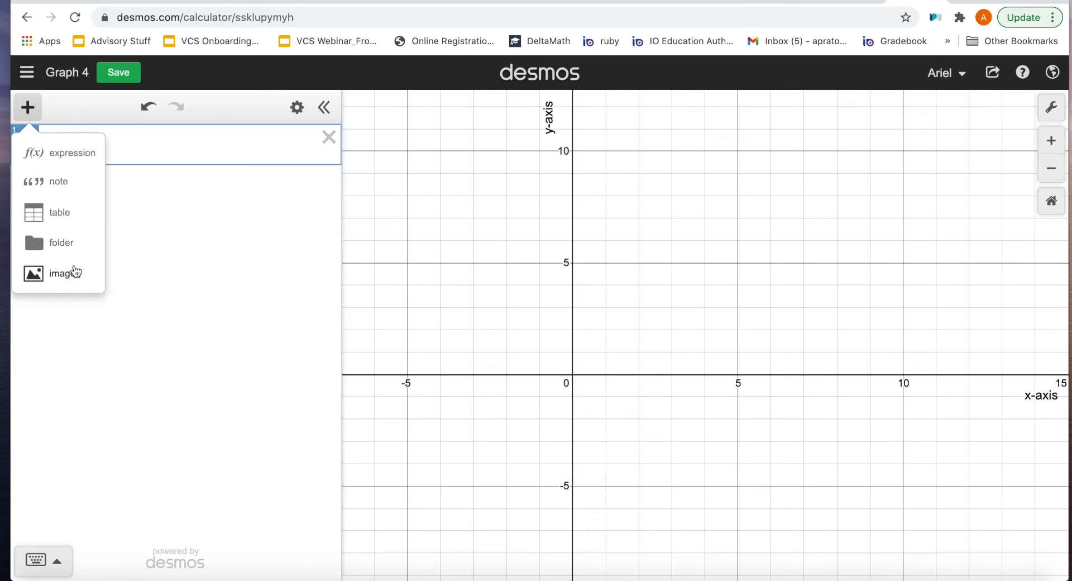
click(76, 273)
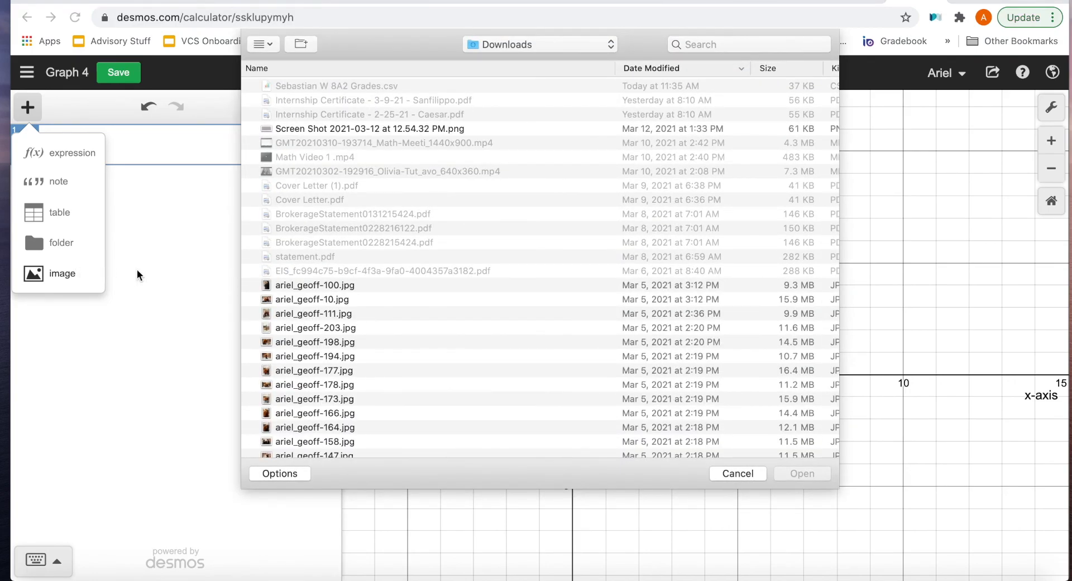
double_click(327, 132)
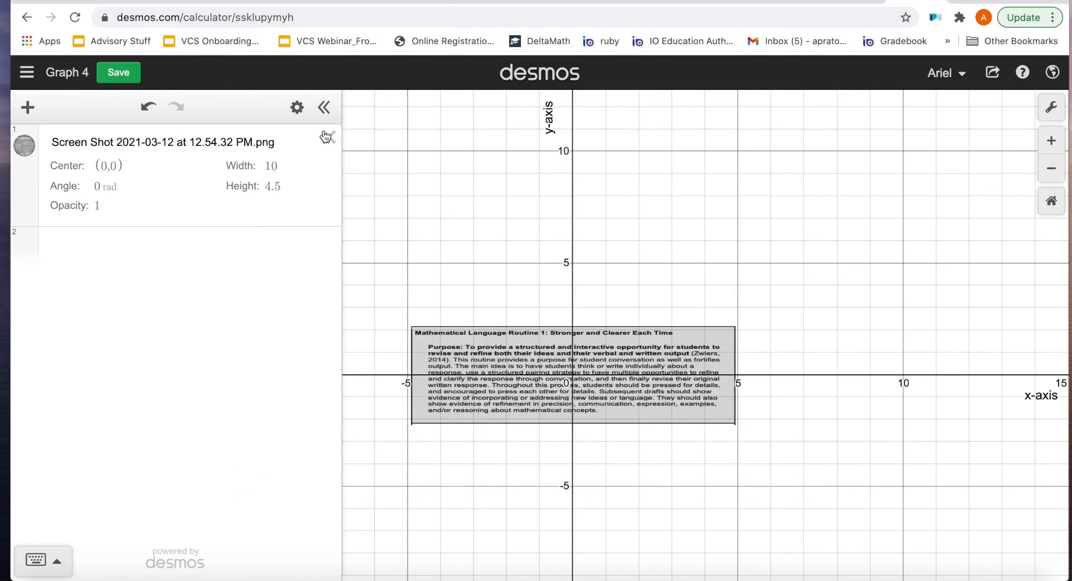
Step: Delete the inserted screenshot image from the graph
click(434, 387)
key(BackSpace)
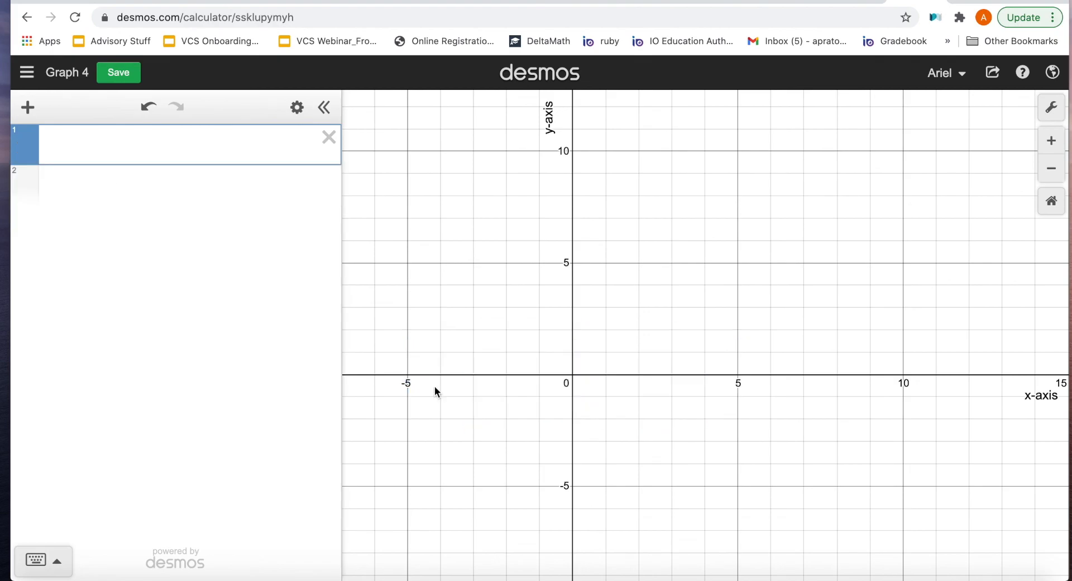
click(578, 284)
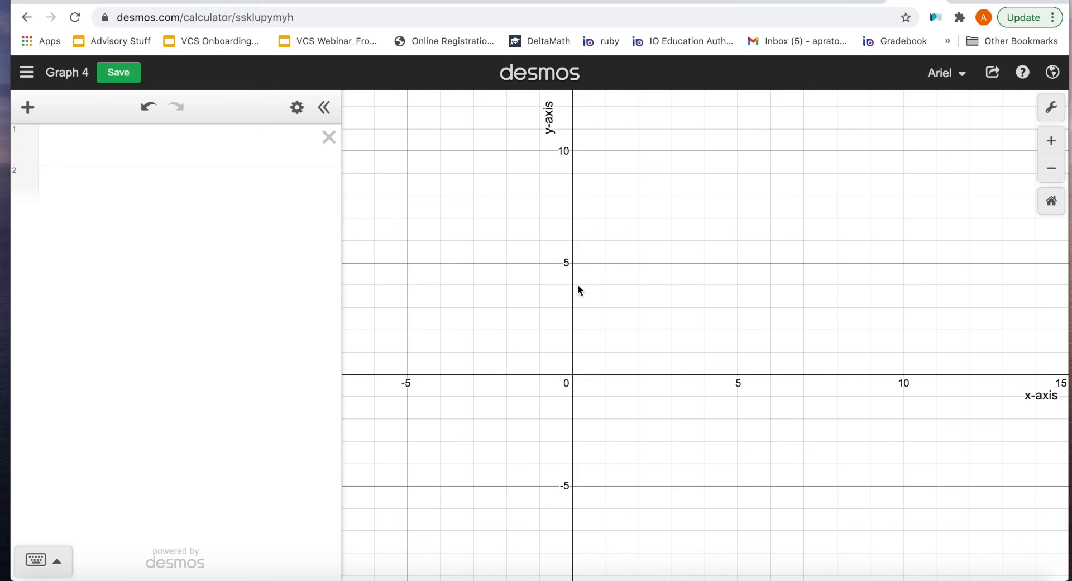